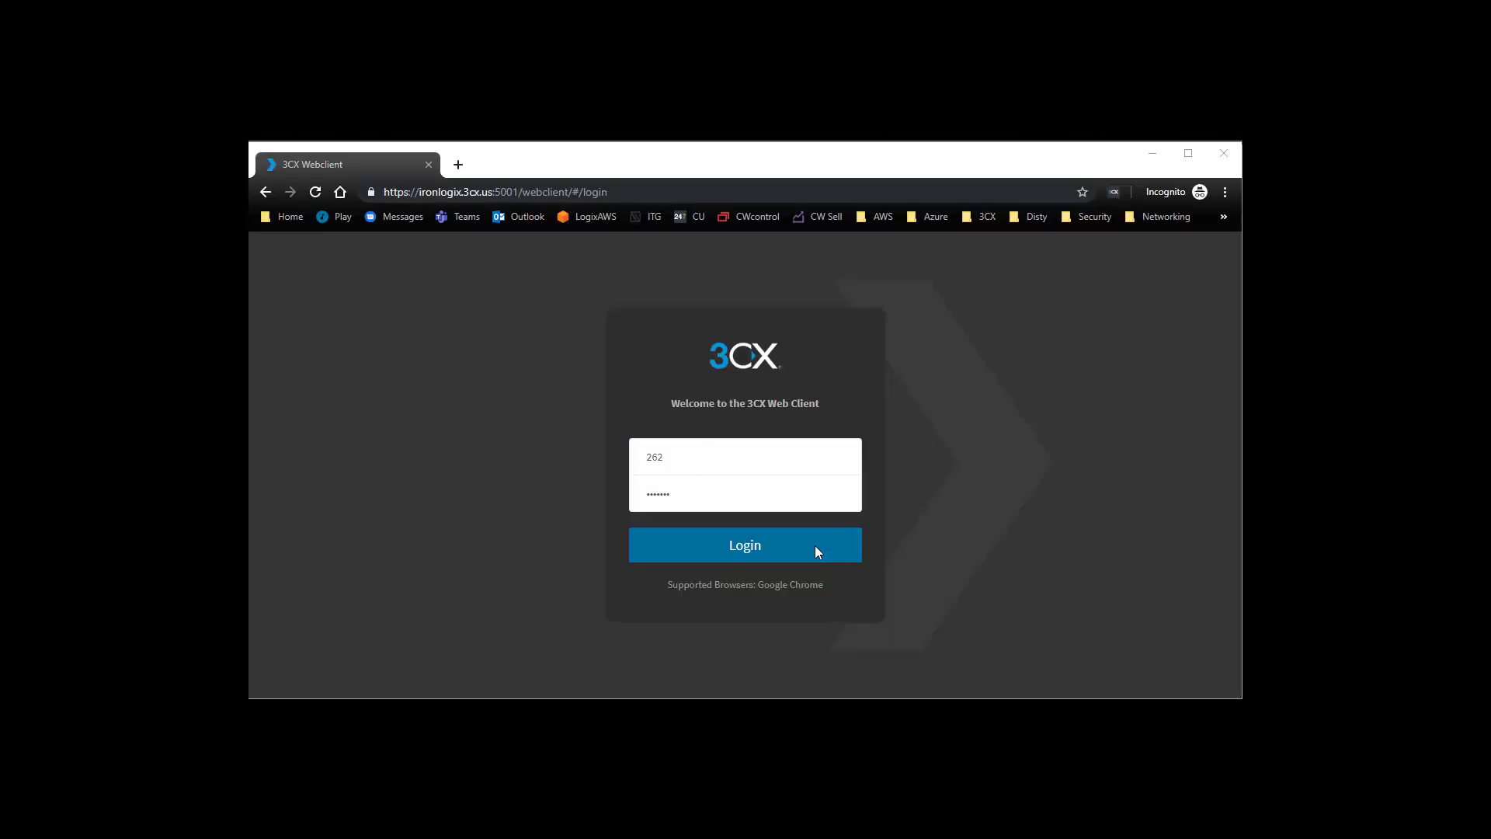
- Log in to the web client with the filled-in credentials and open the extension's BLF settings
click(814, 546)
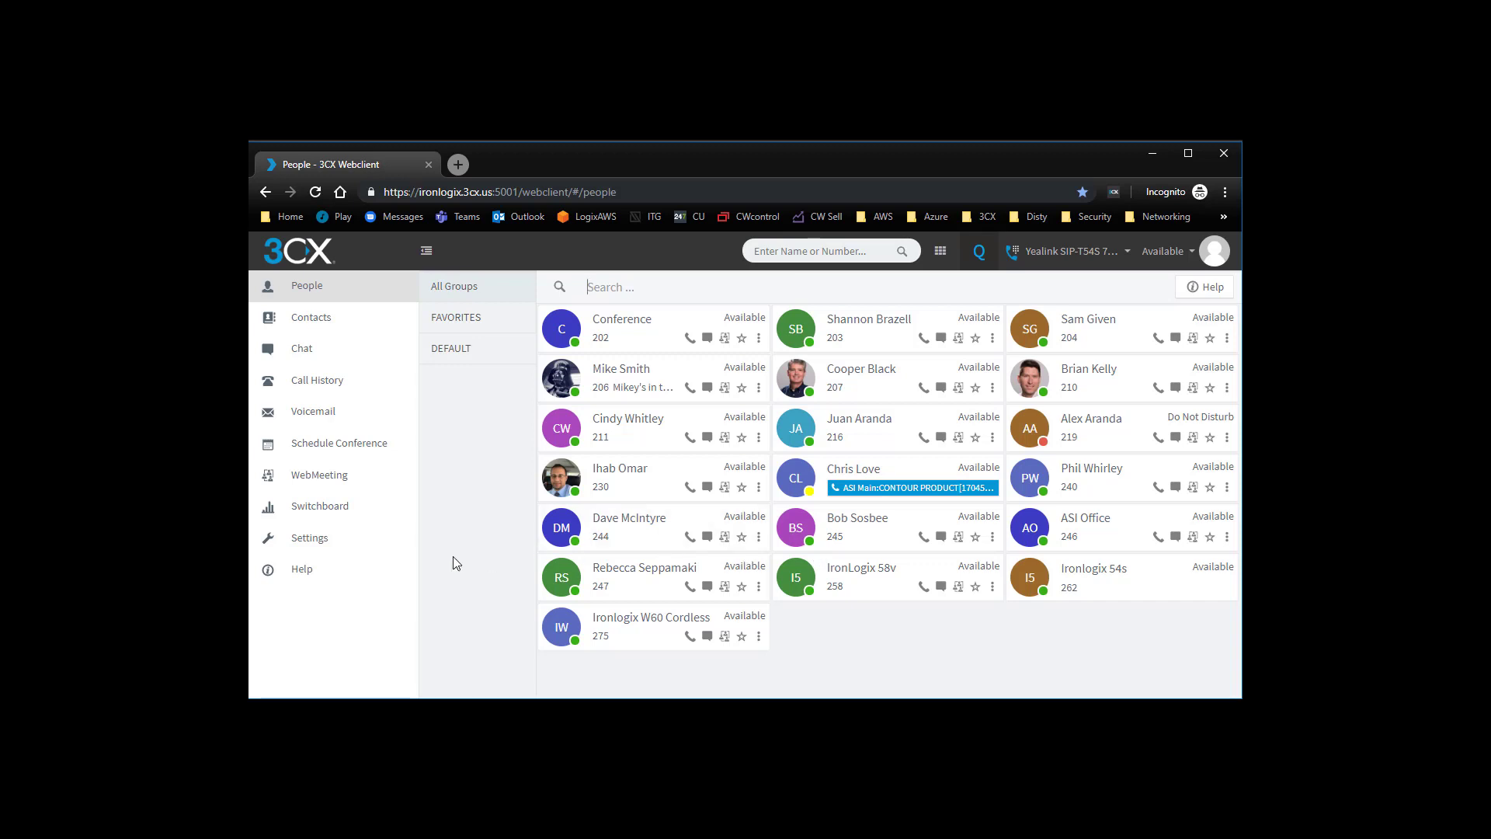
click(327, 546)
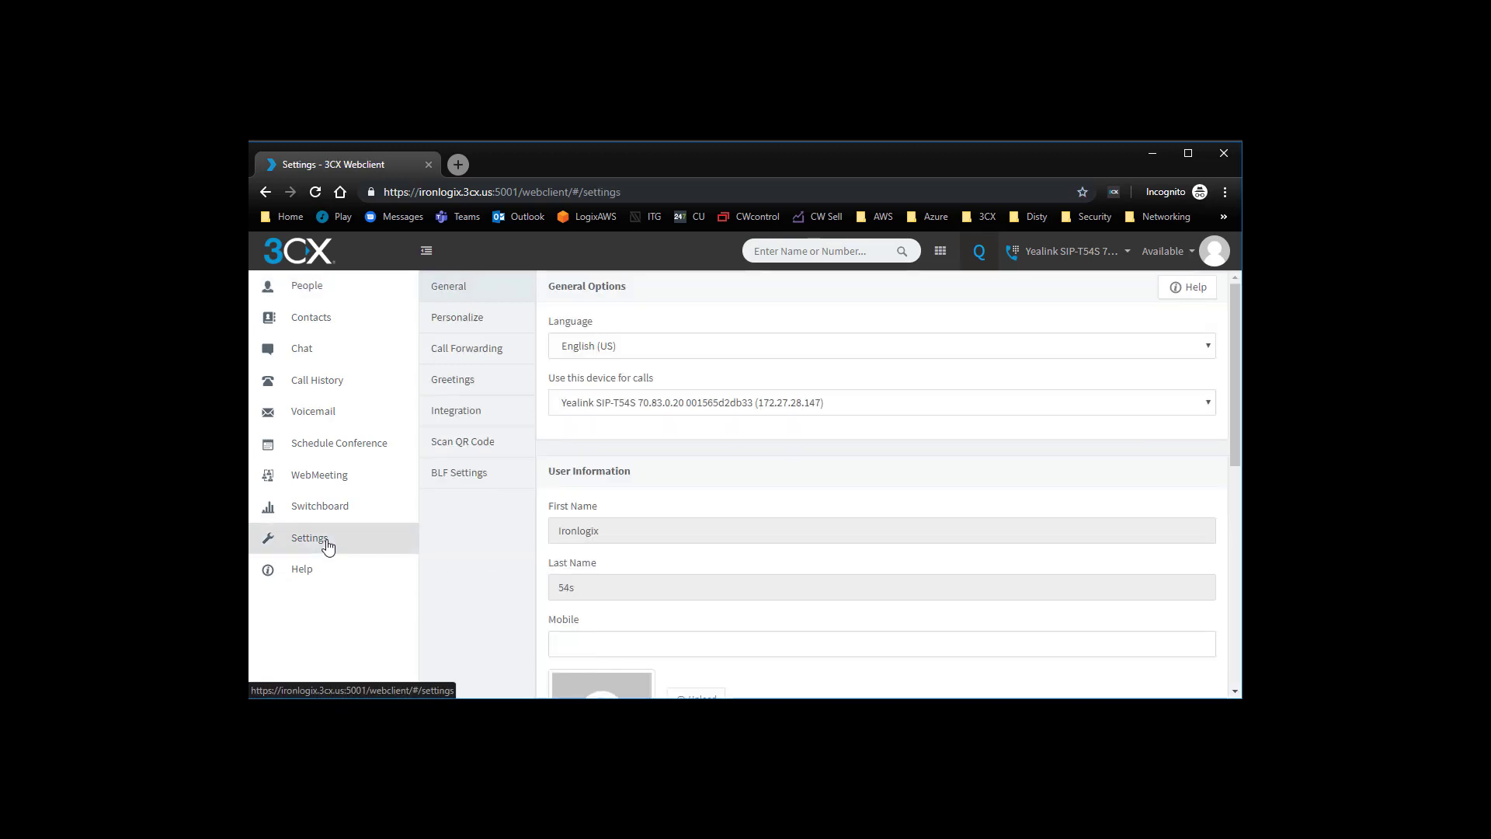
click(486, 477)
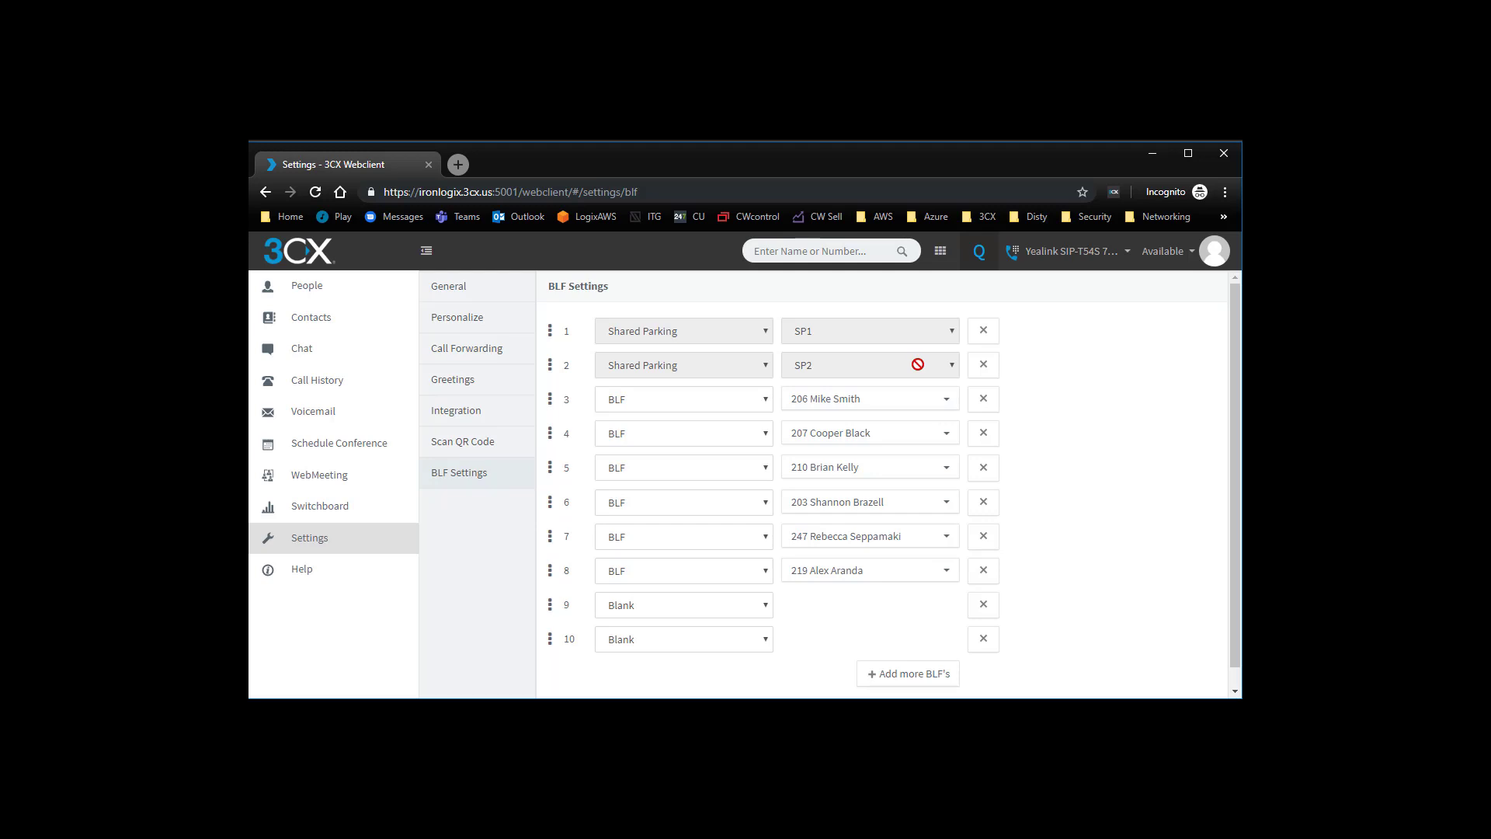
- Configure key 9 as a BLF key and assign it to extension 235
click(767, 608)
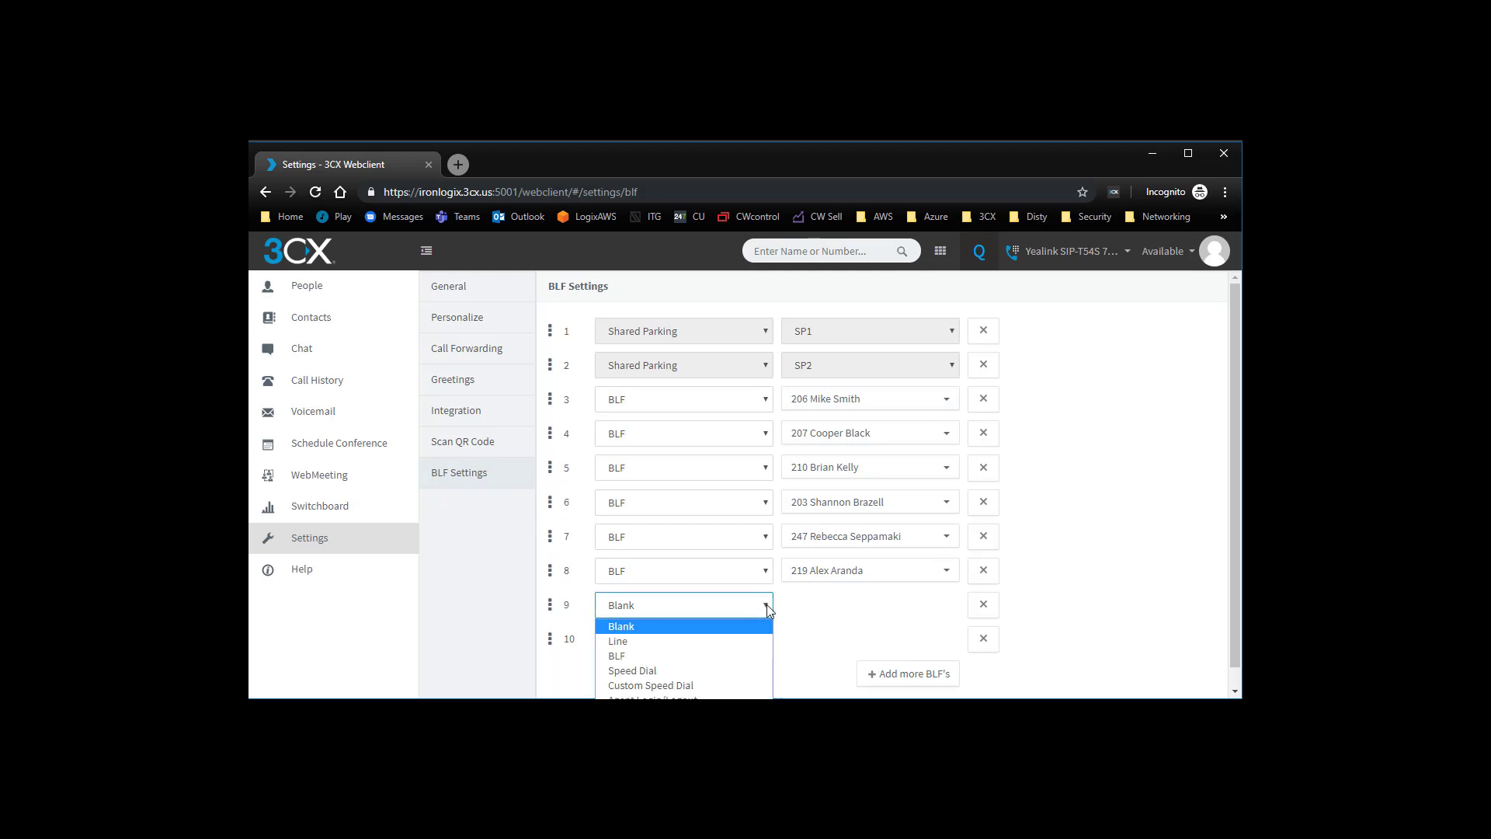
click(739, 660)
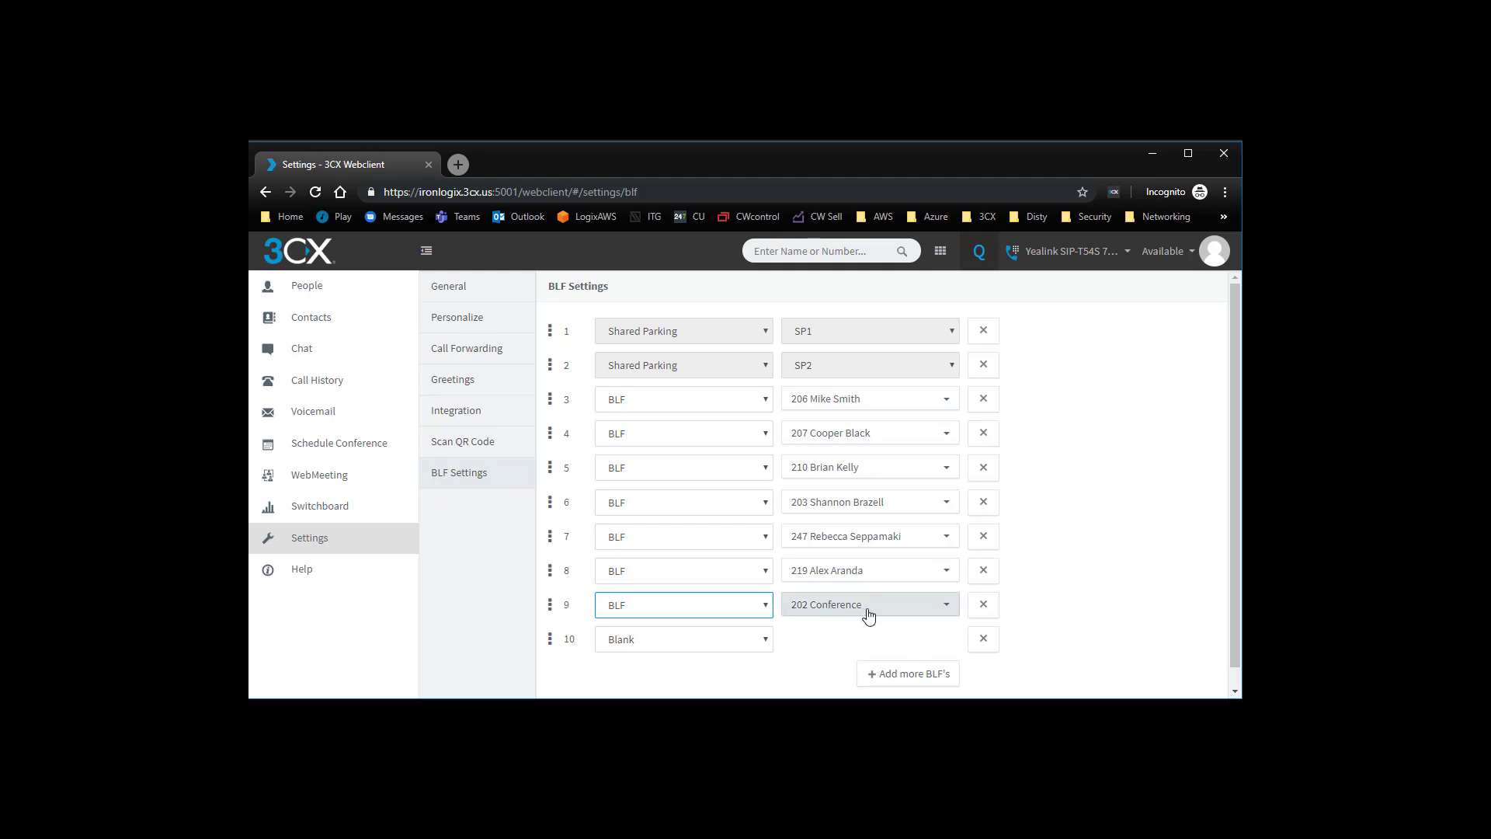
click(901, 614)
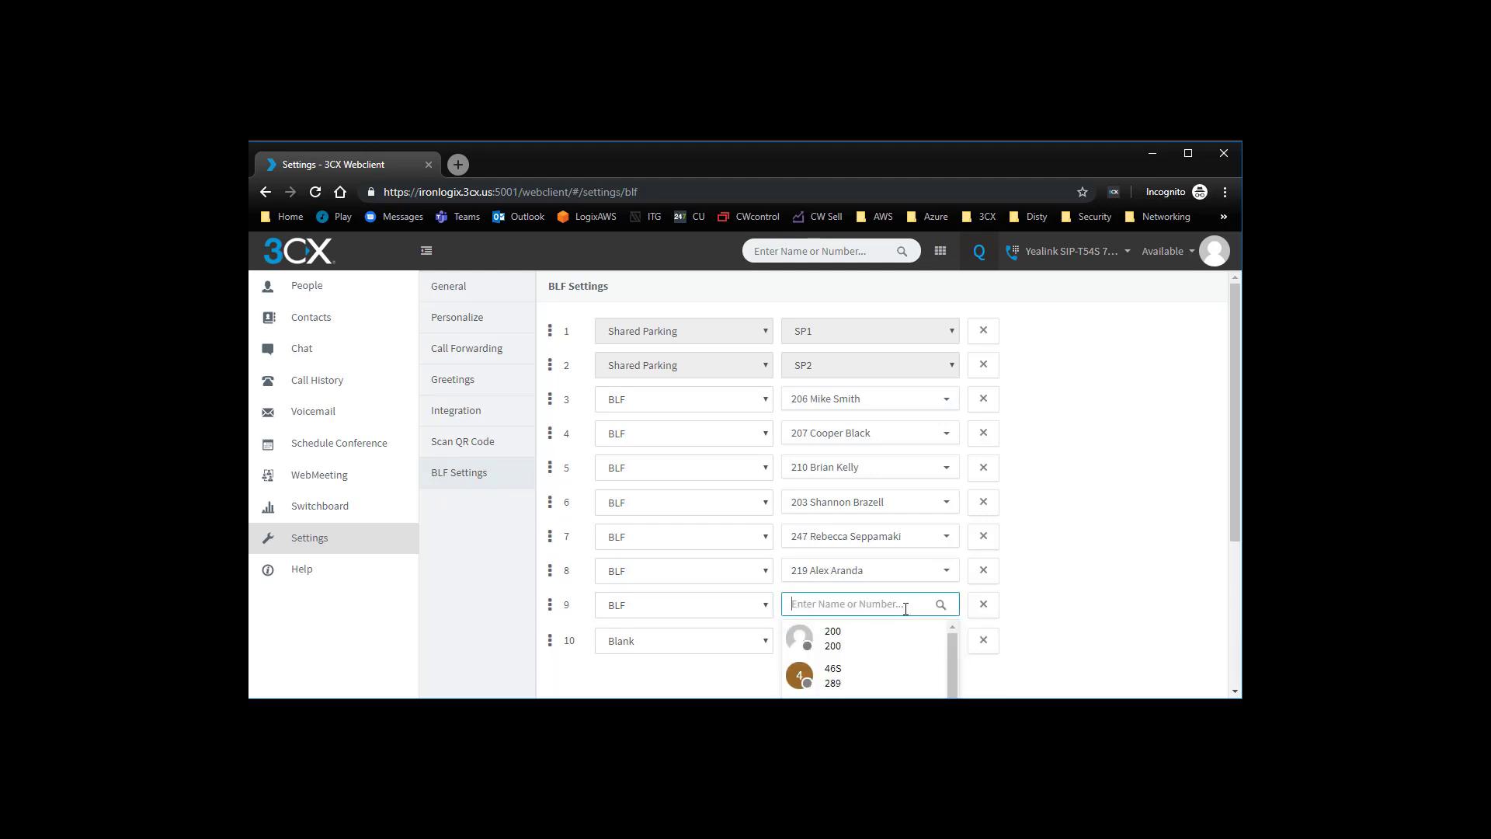
scroll(891, 629, down, 2)
scroll(892, 631, down, 3)
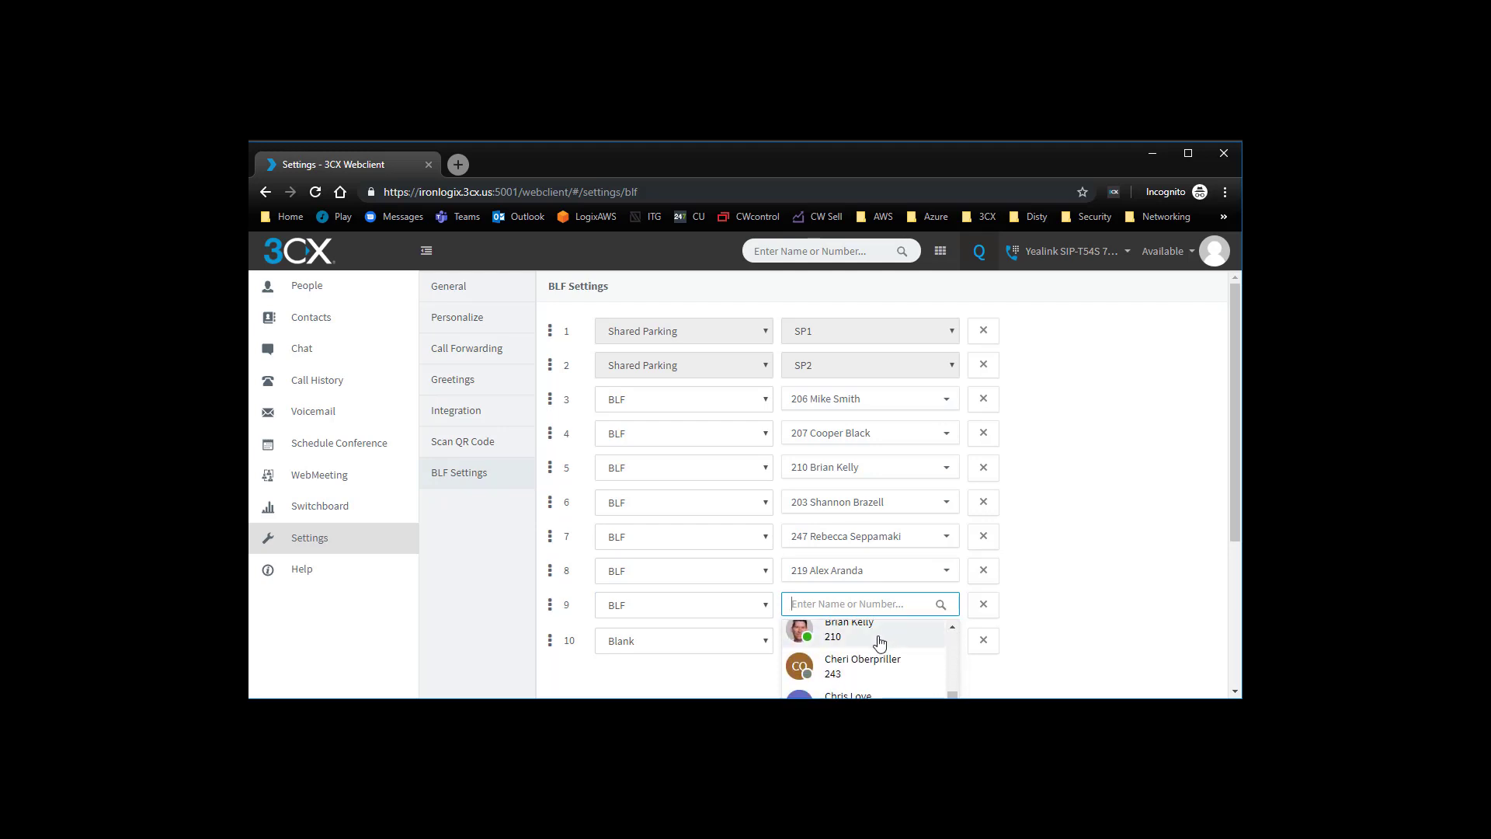
scroll(870, 660, down, 1)
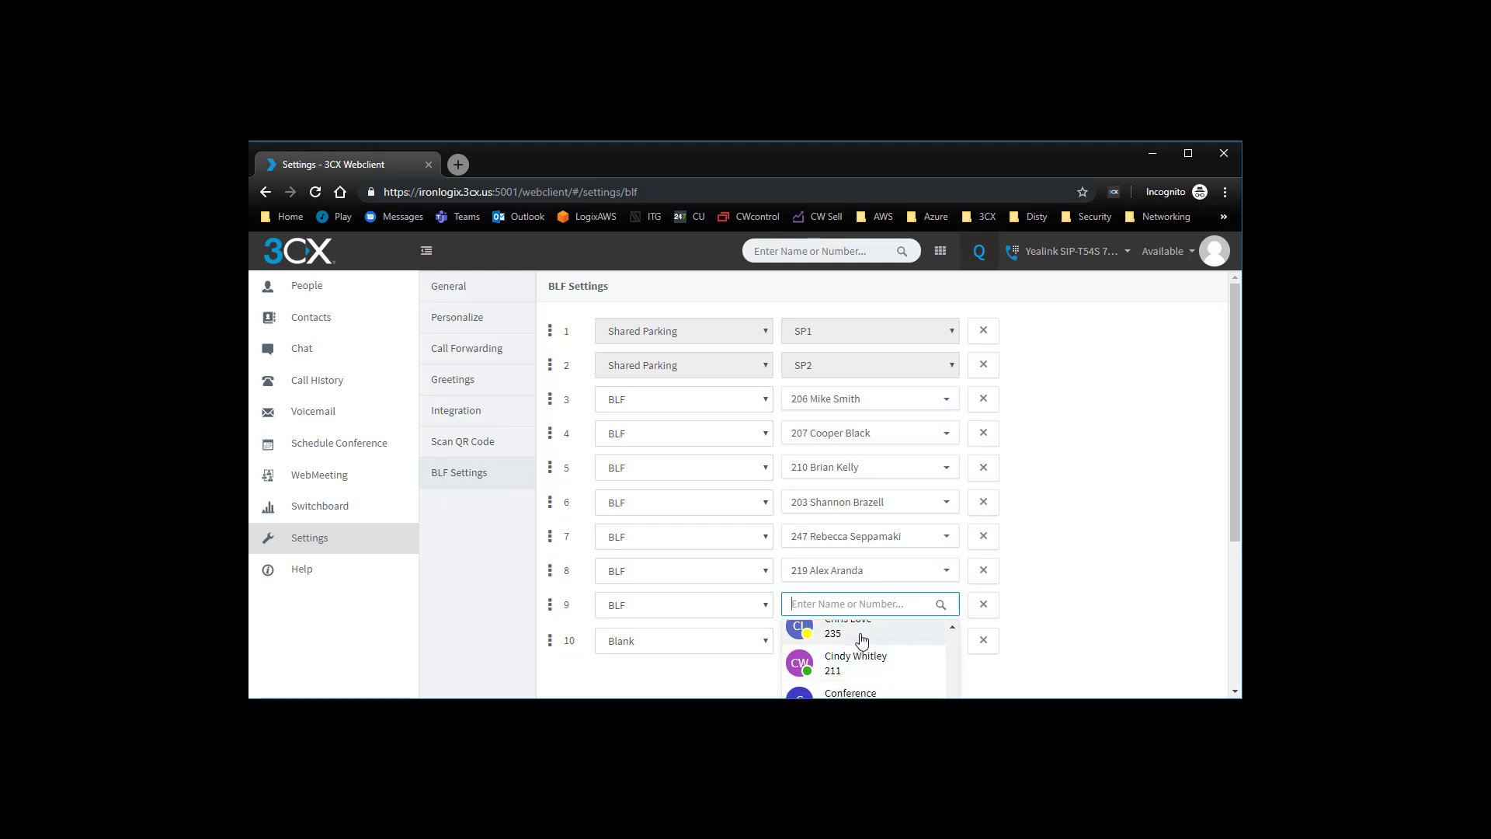
click(863, 641)
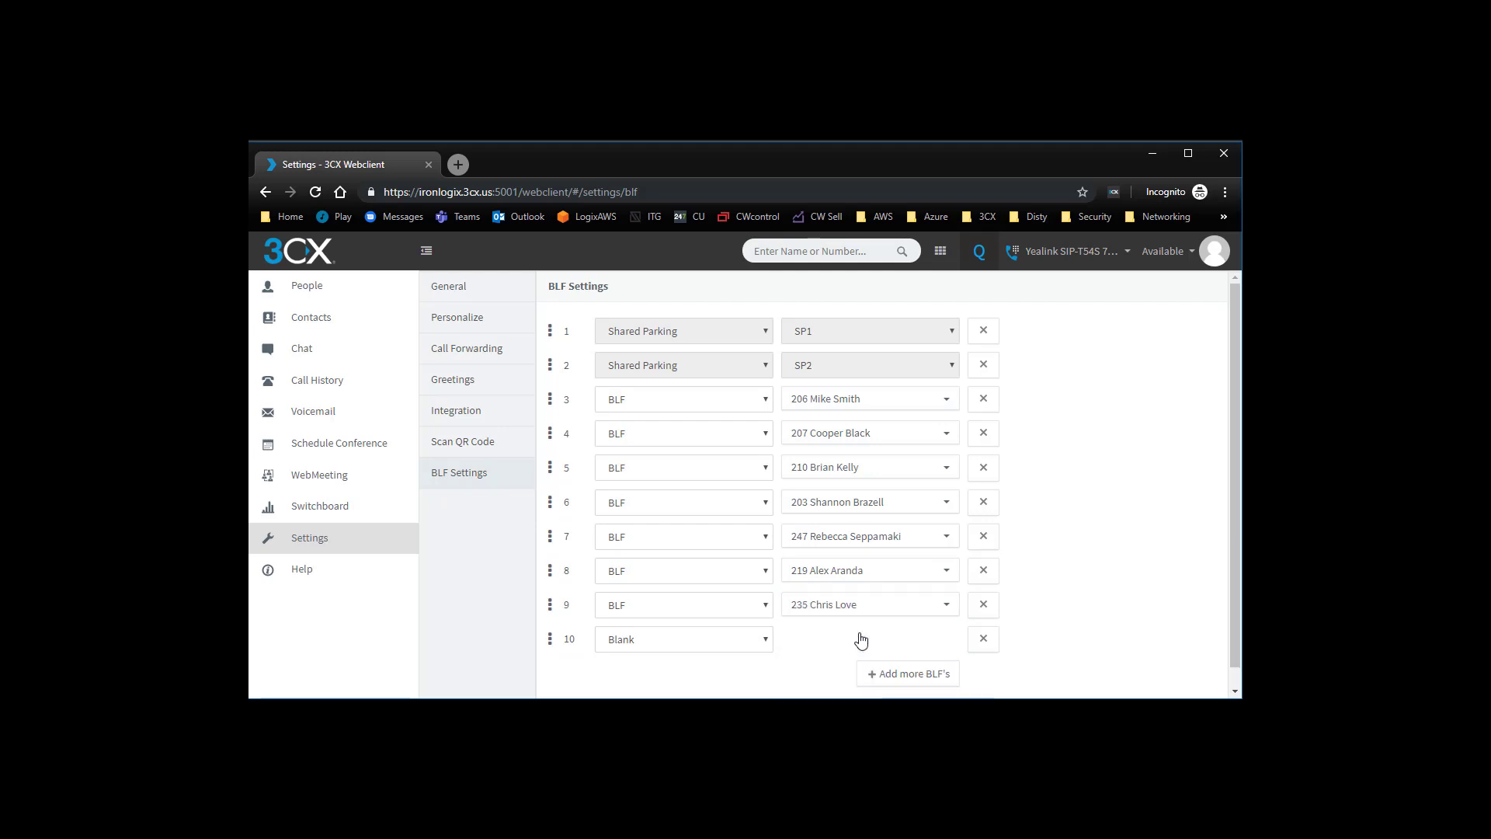
- Configure key 10 as a Speed Dial to 202 Conference
click(722, 640)
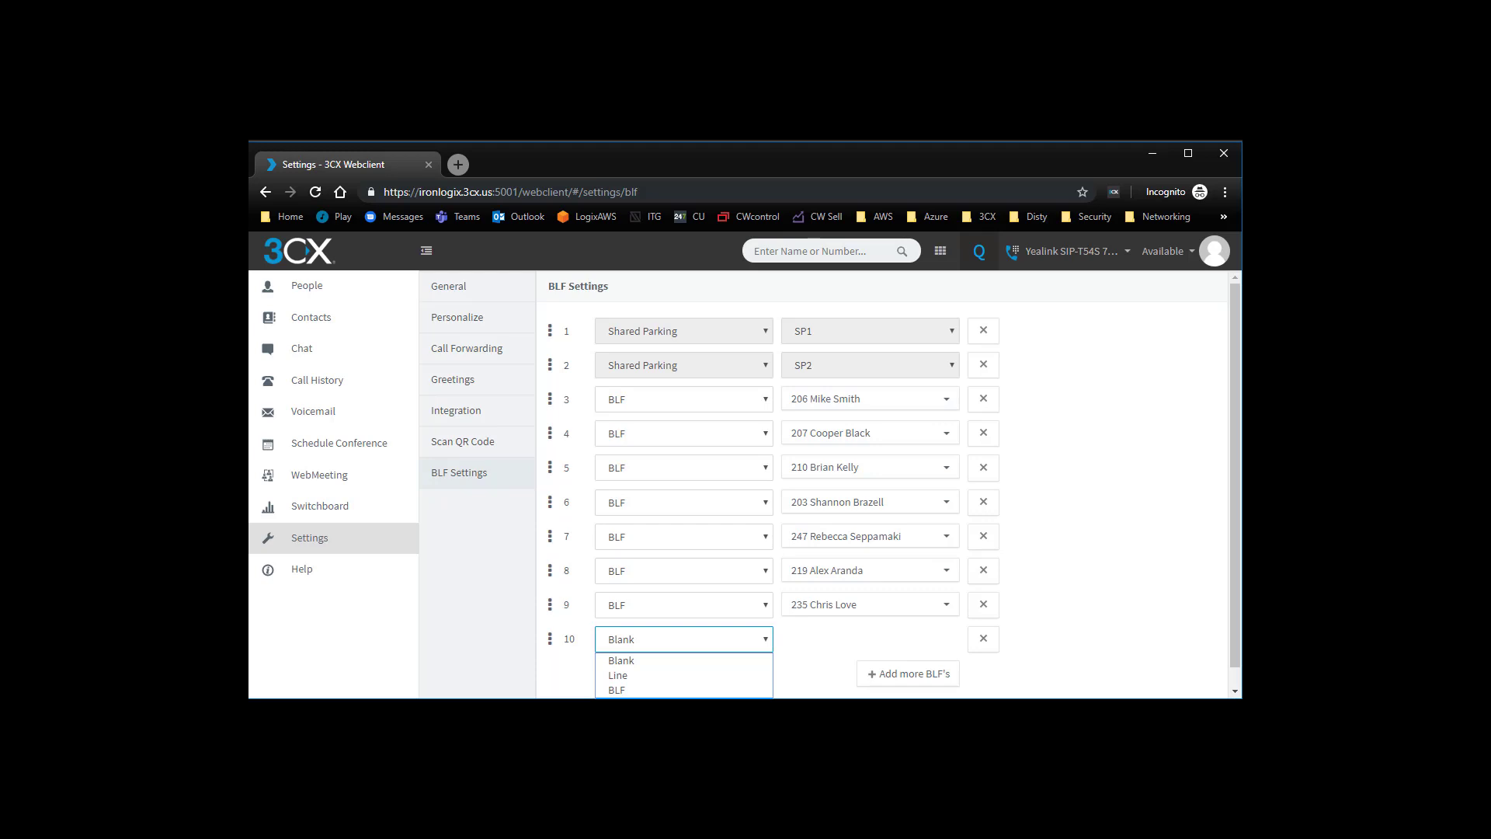
click(661, 704)
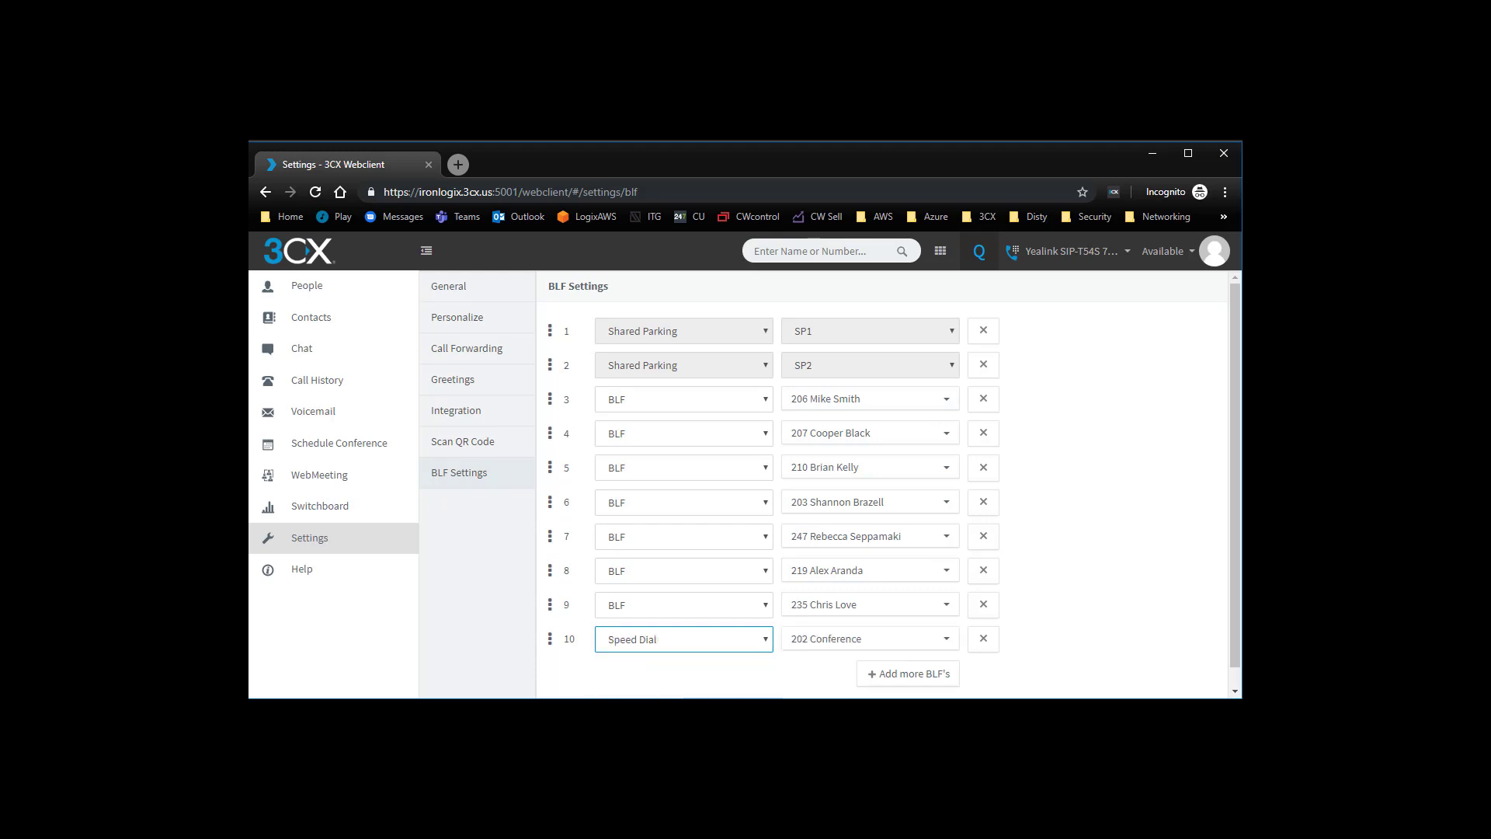
click(797, 645)
scroll(825, 668, down, 3)
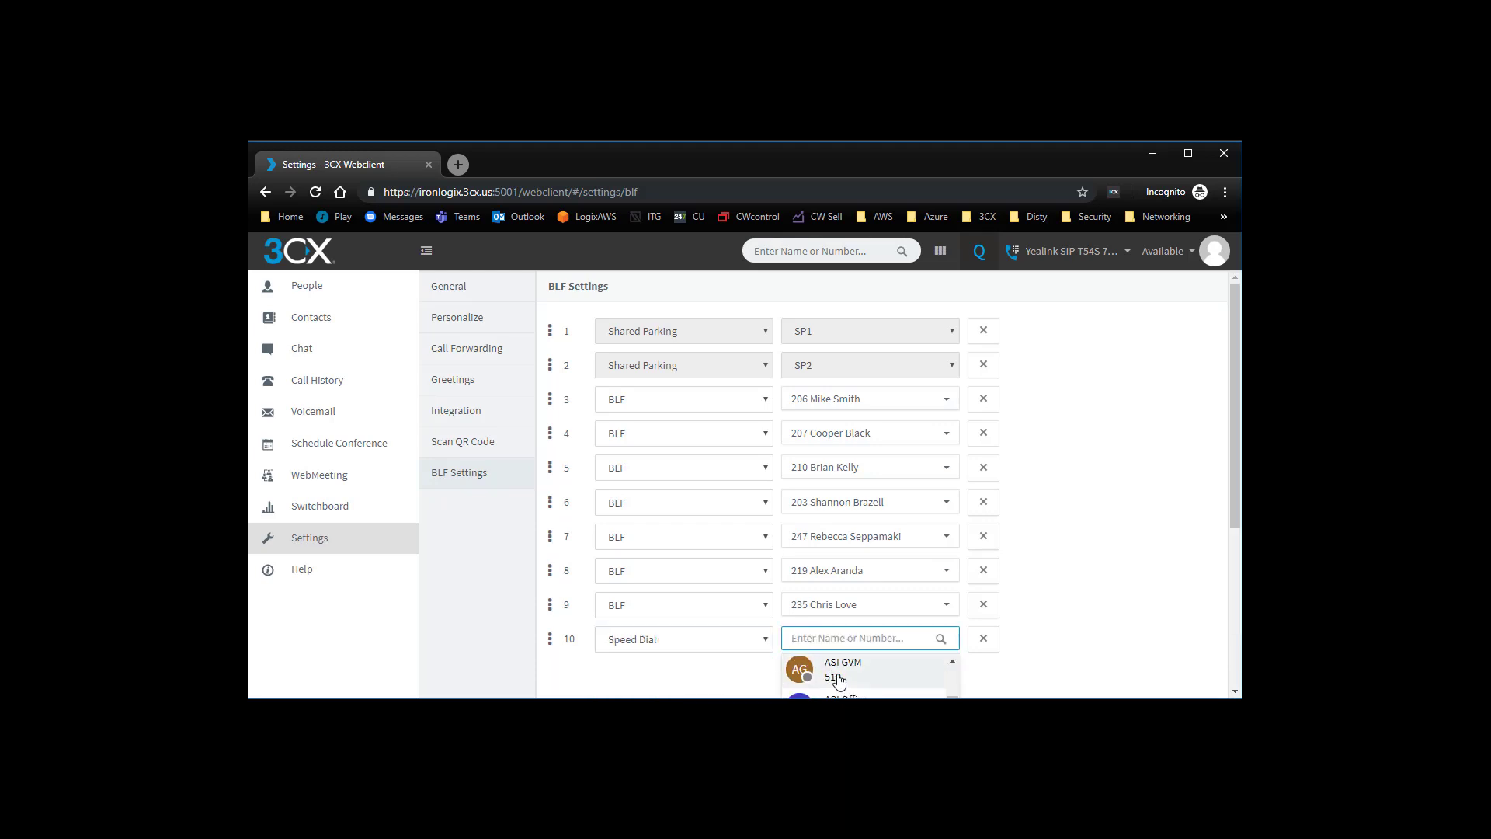
scroll(839, 681, down, 2)
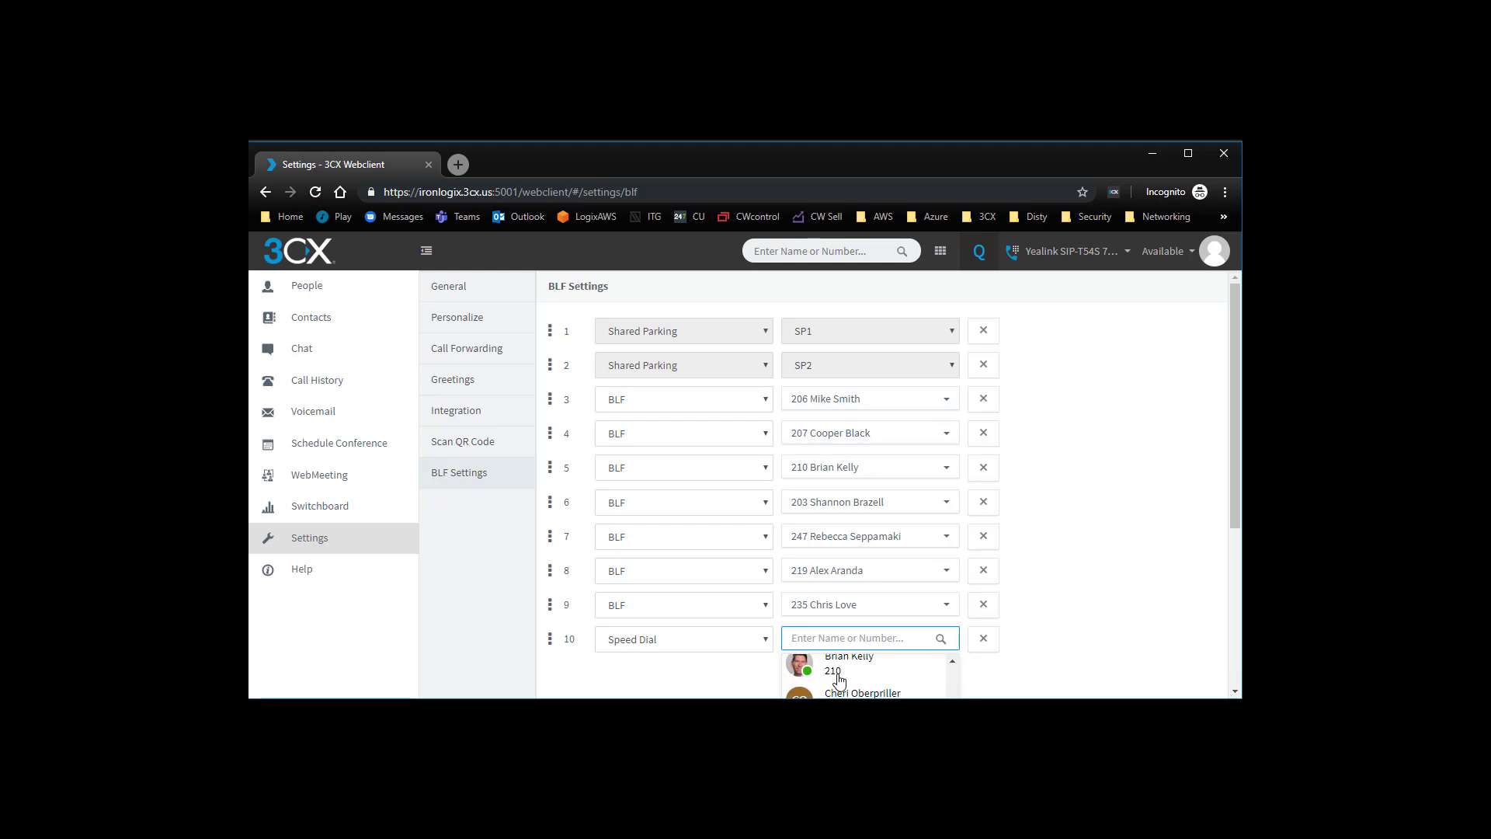
scroll(1208, 592, down, 3)
- Configure key 11 as a Custom Speed Dial with the company's phone number, first name Ironlogix and last name Is Awesome
click(681, 400)
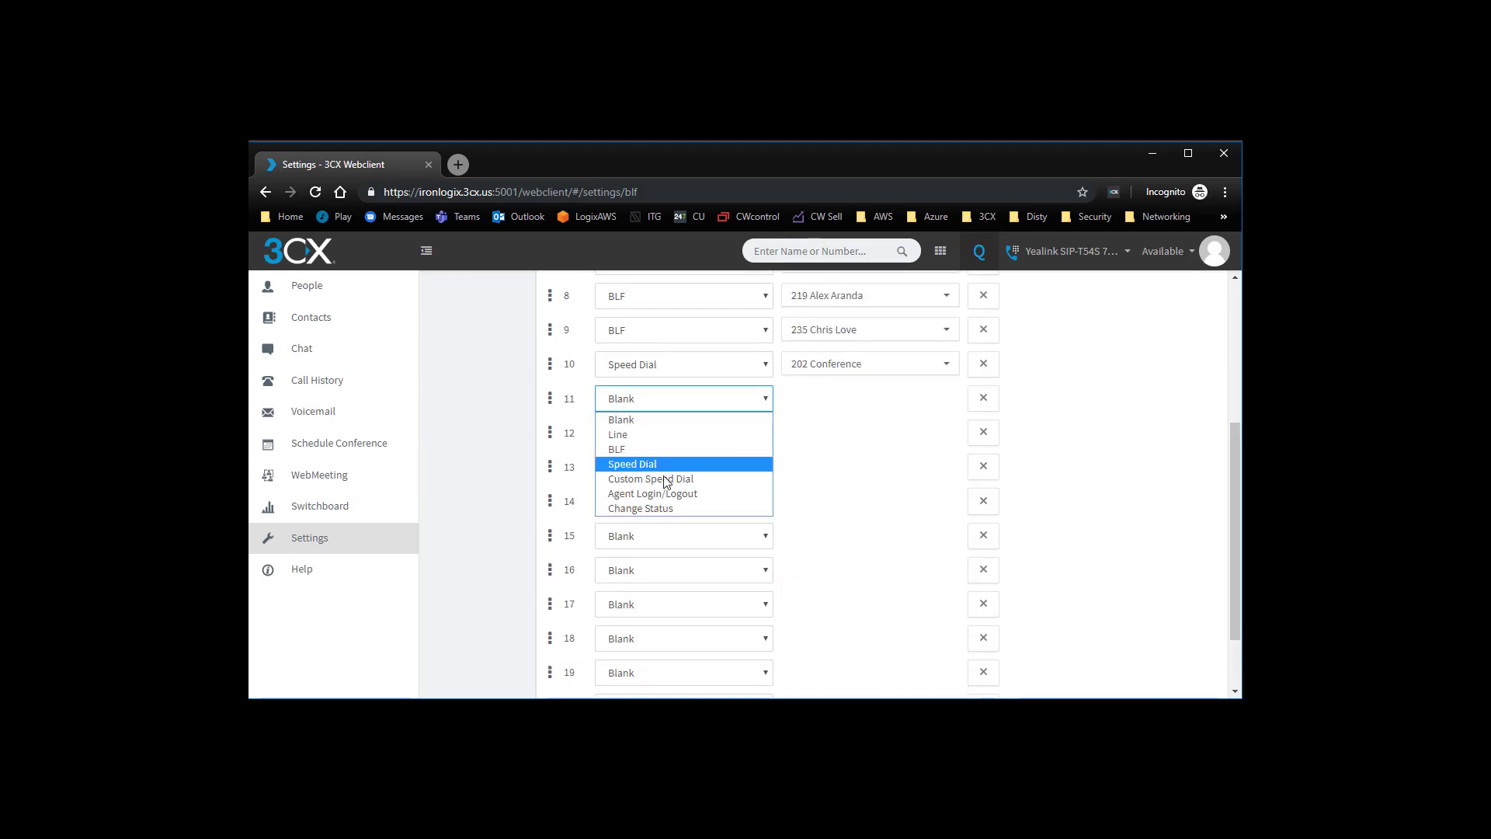
click(667, 480)
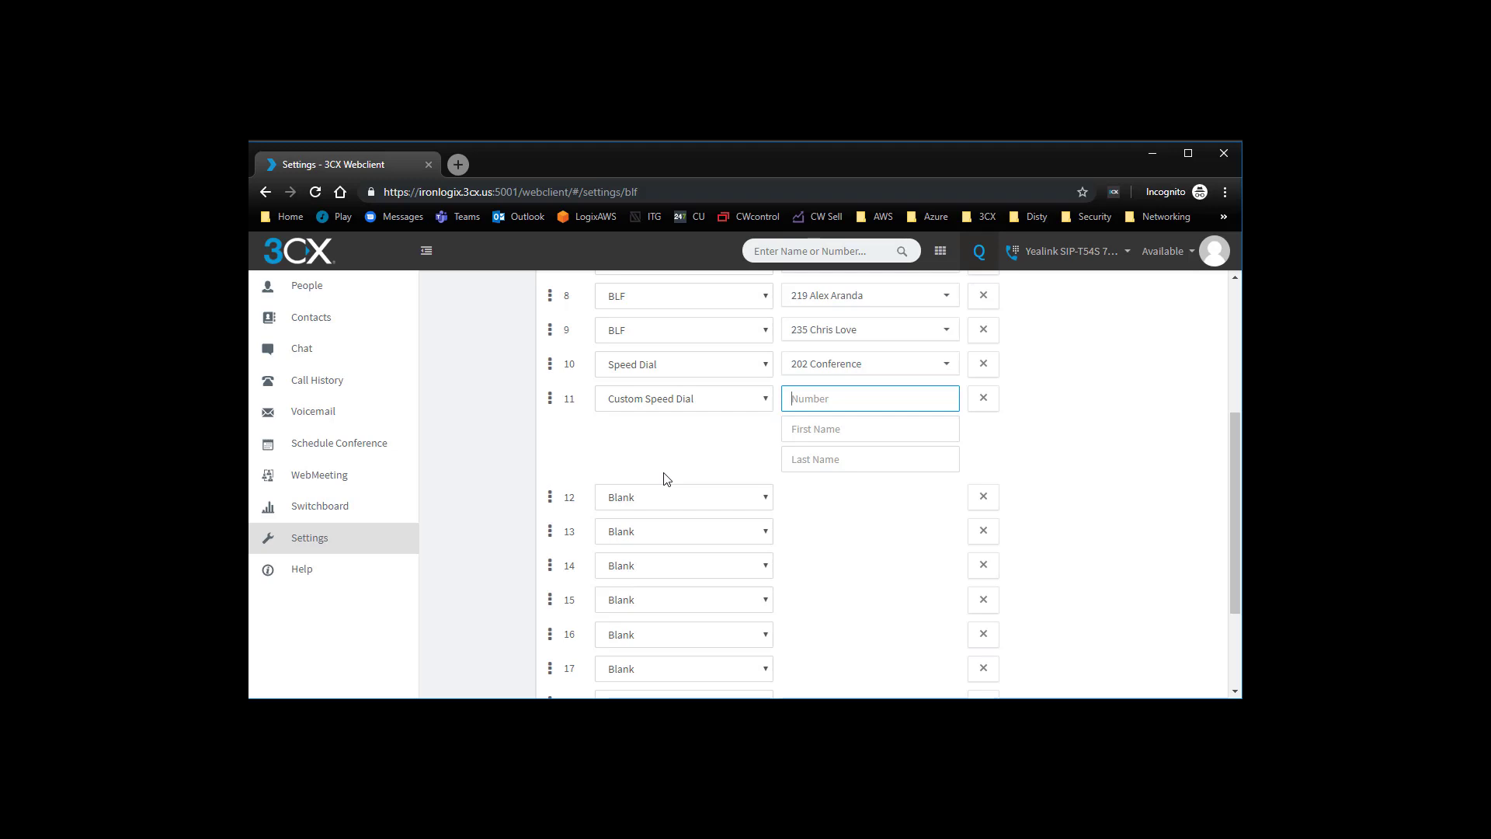
key(Tab)
text(Ironlogix)
key(Tab)
text(Is Awe)
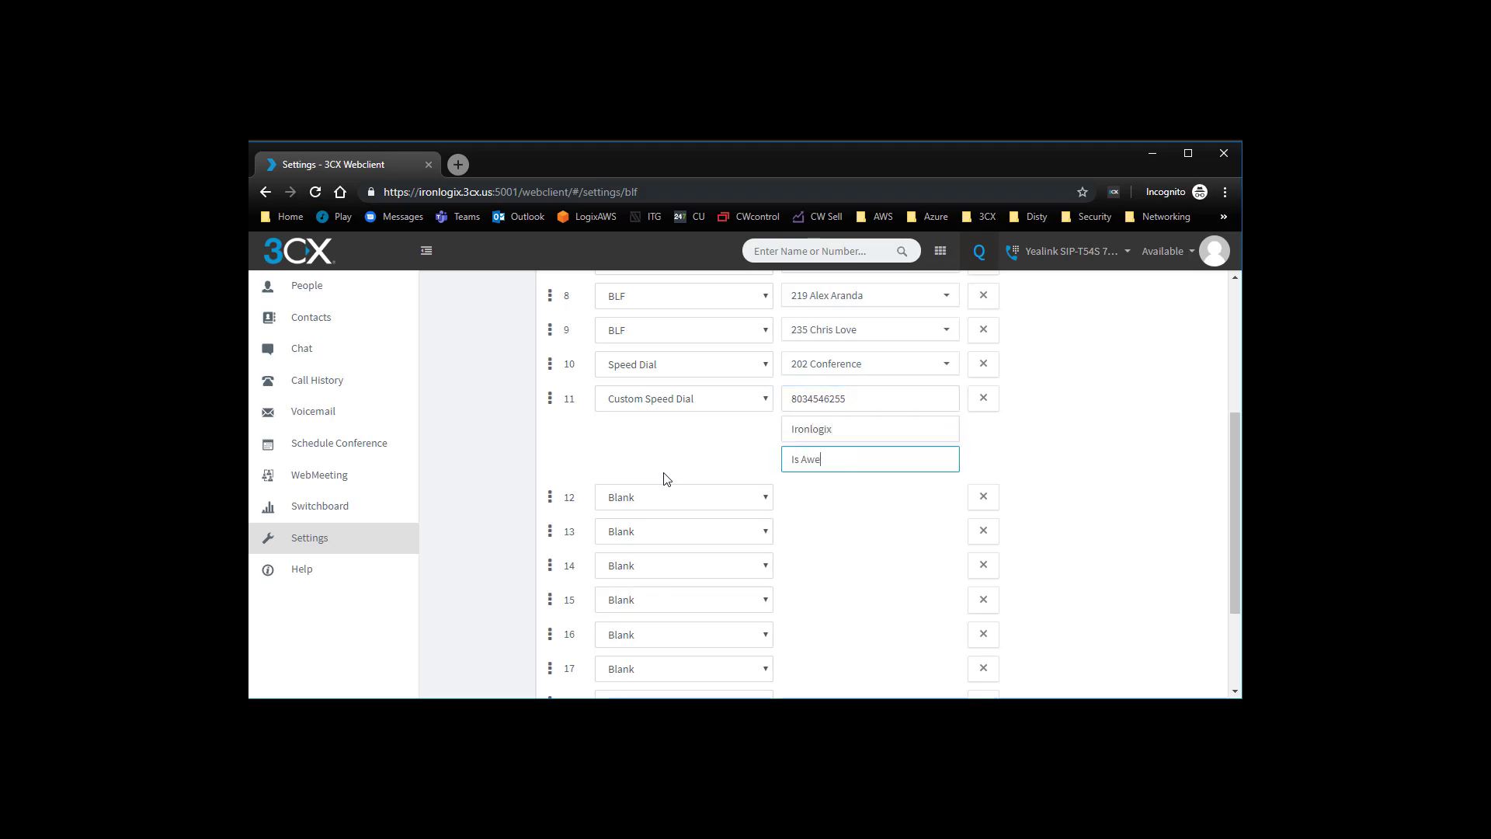
text(some)
key(Tab)
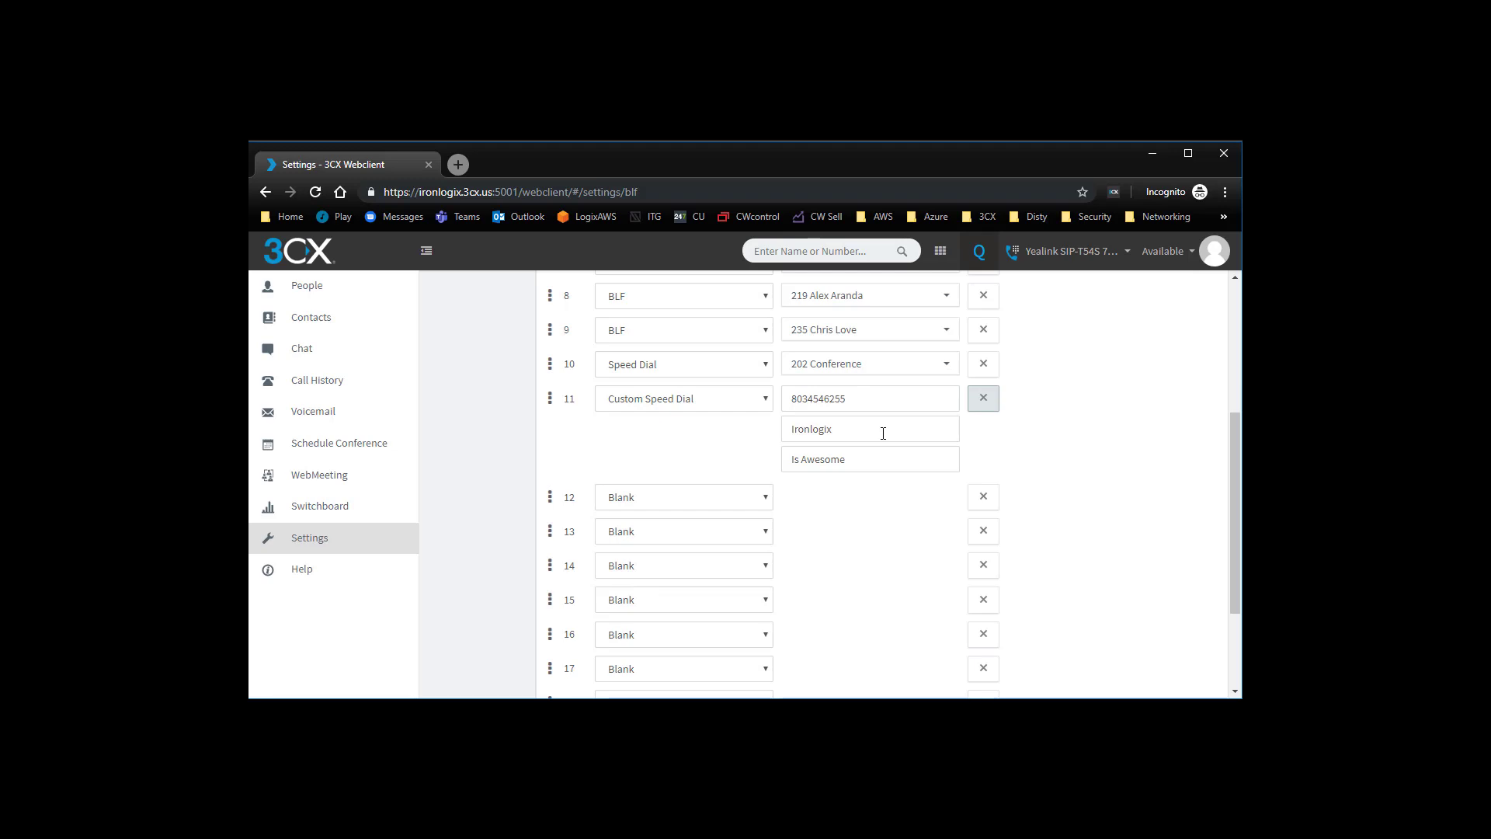
- Add ten more blank keys to the end of the BLF list, extending it to key 22
scroll(1047, 595, up, 3)
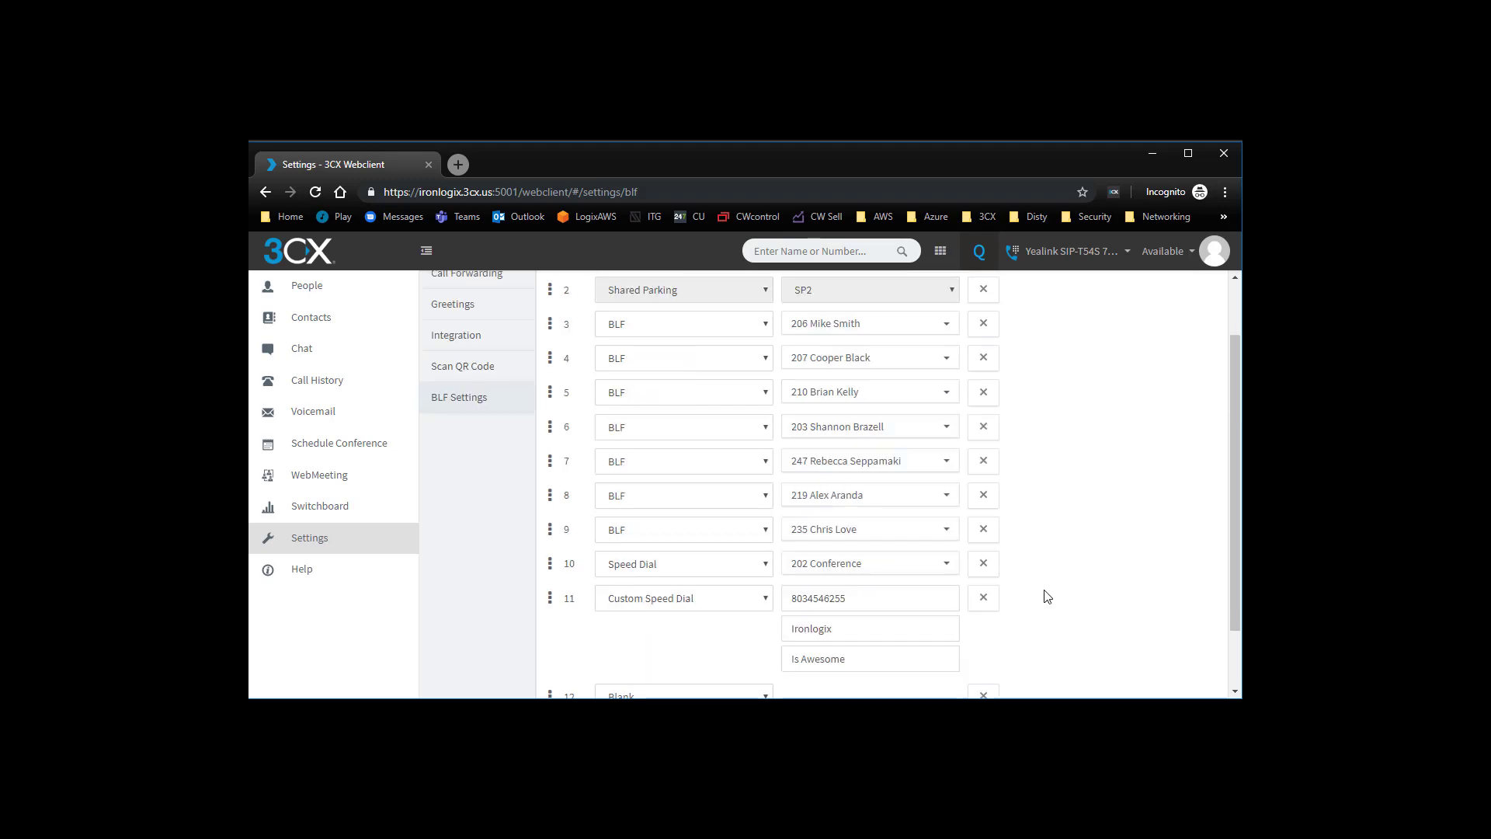
scroll(1045, 596, down, 1)
click(895, 656)
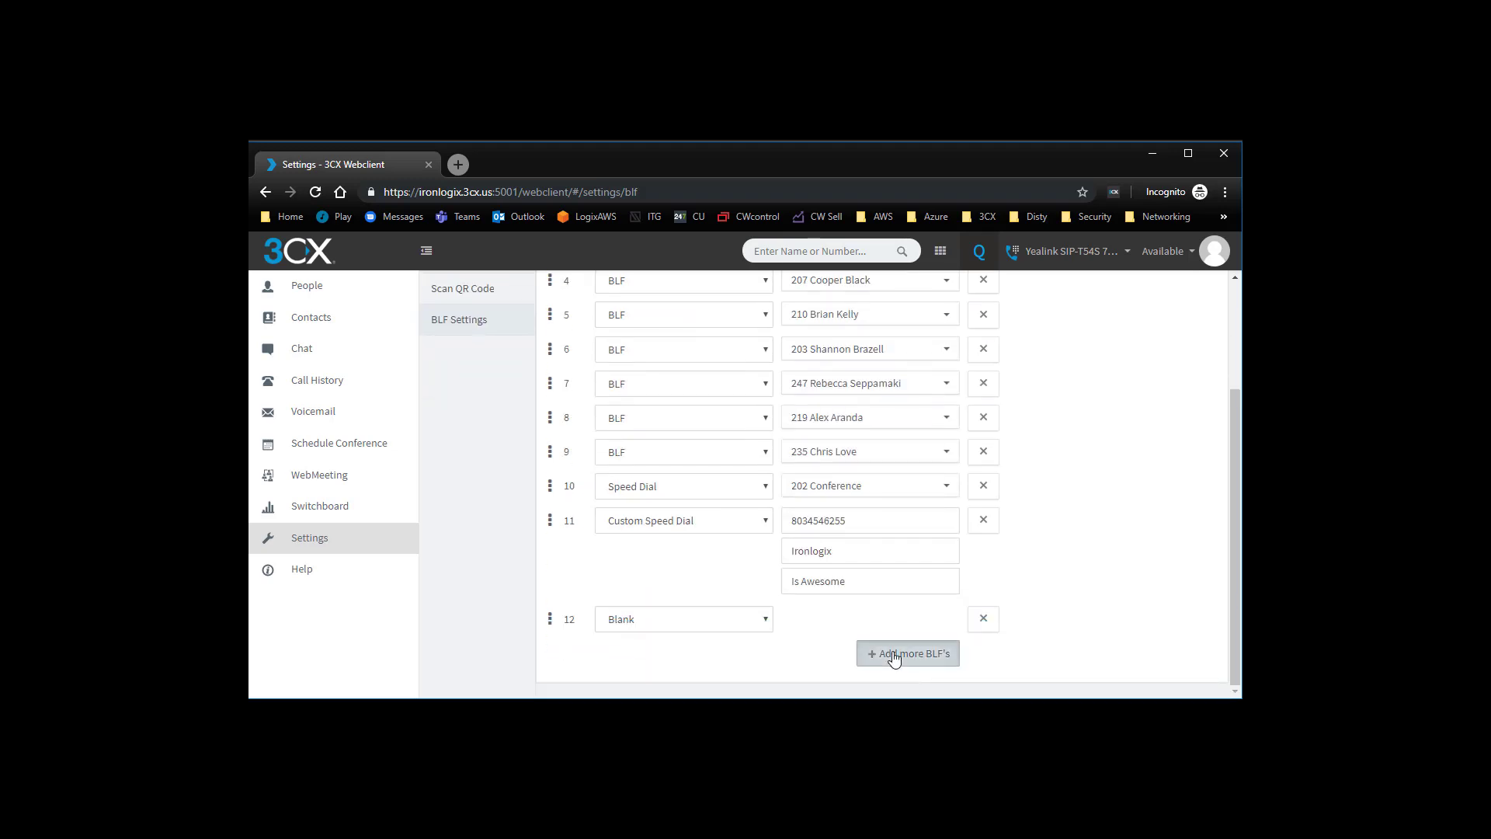
scroll(897, 648, down, 5)
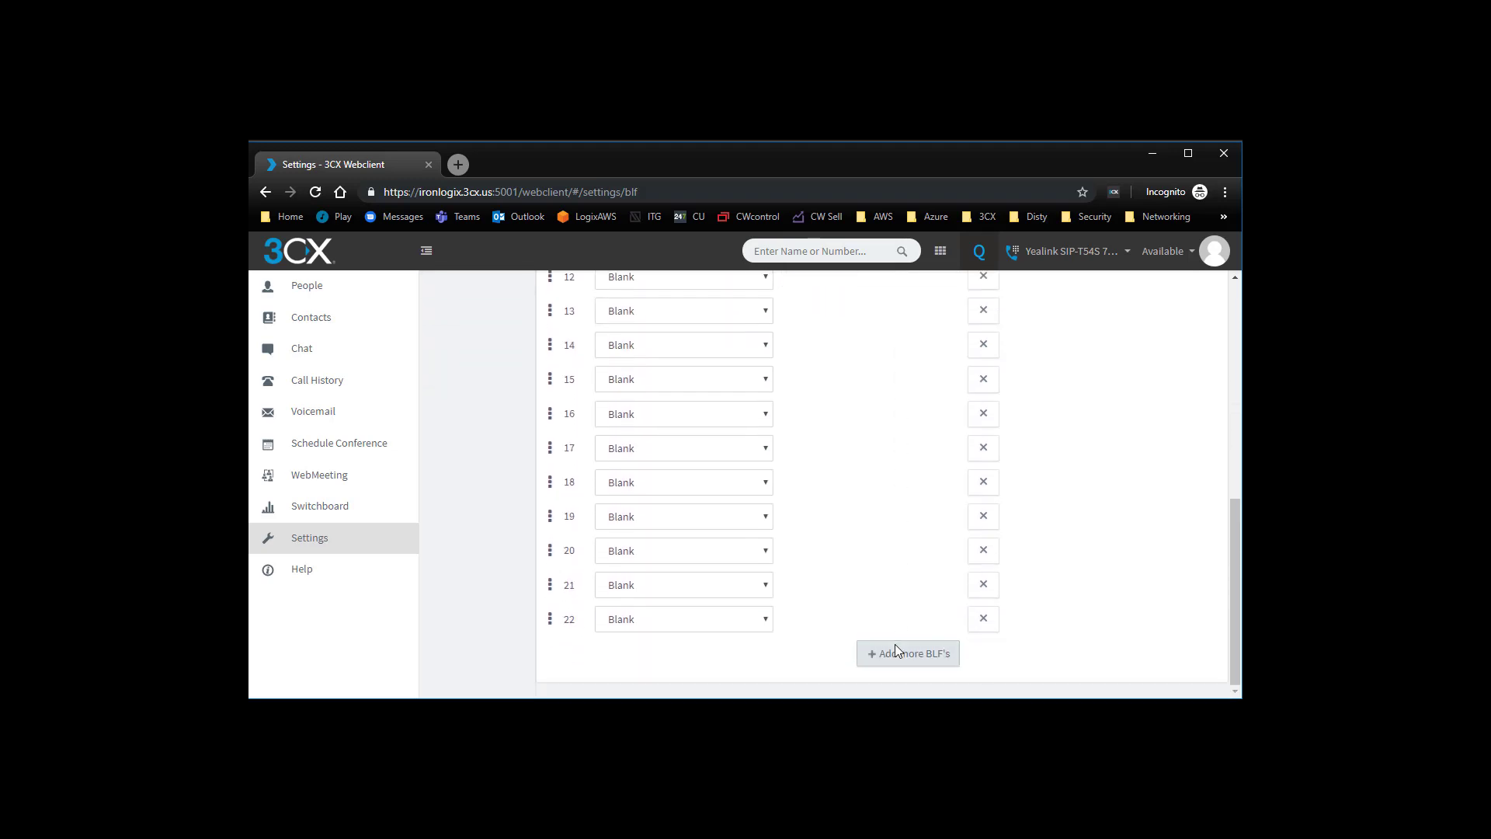
- Configure keys 12 and 13 as Agent Login/Logout, with key 12 set to IN and key 13 set to OUT
scroll(899, 659, up, 4)
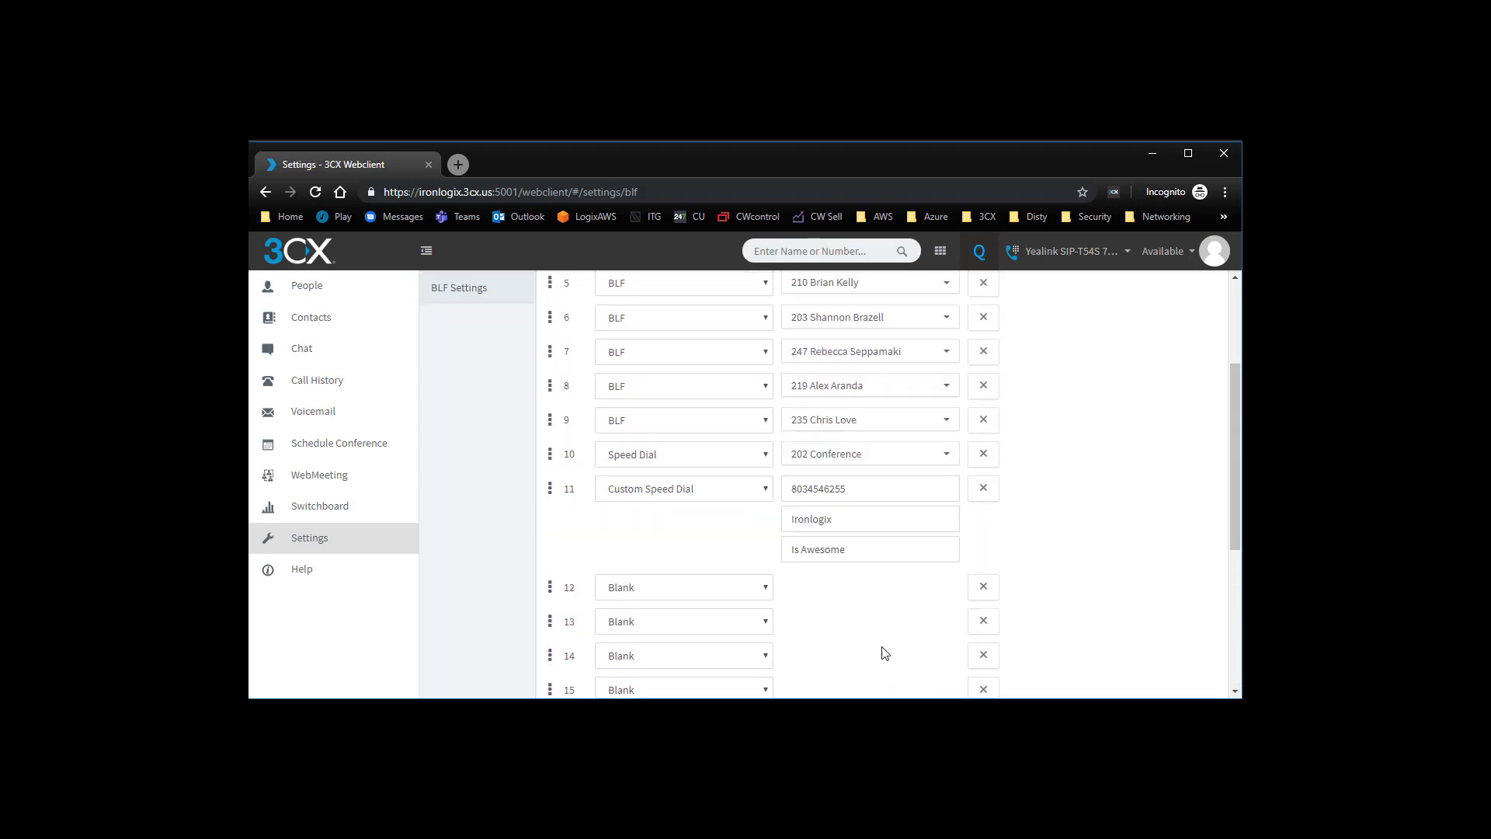
click(758, 588)
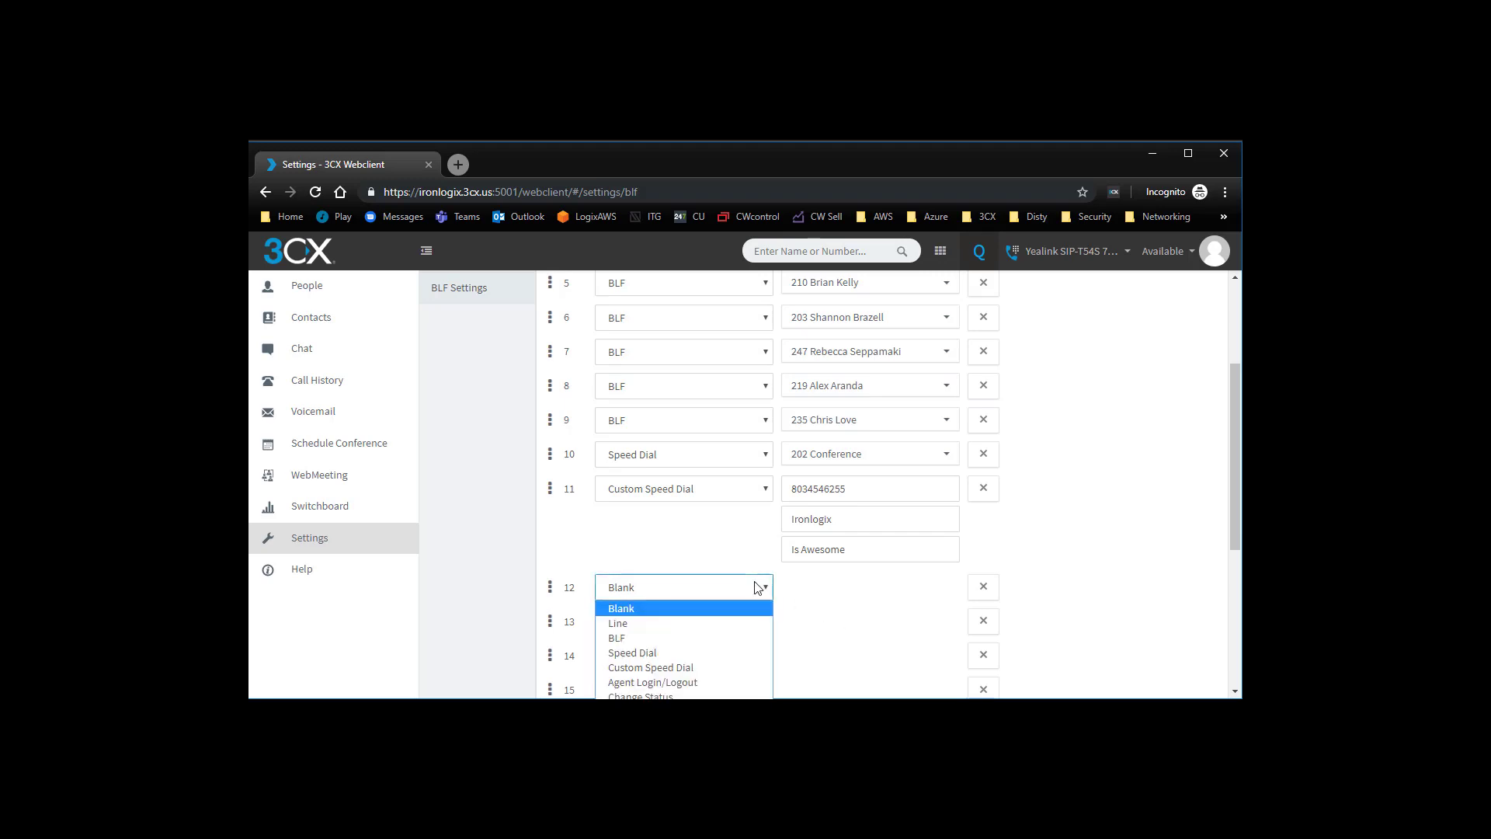
click(717, 683)
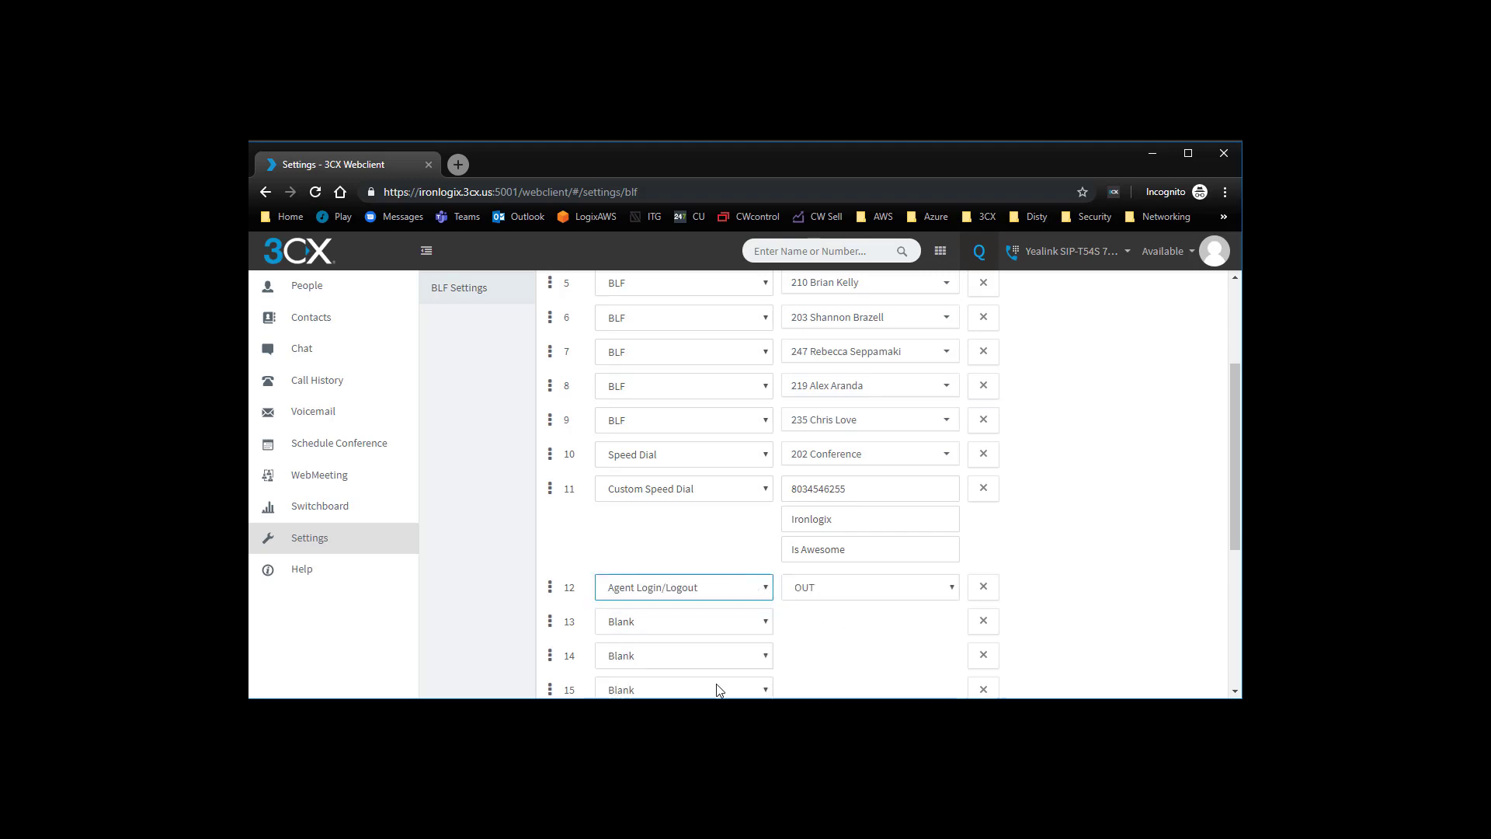
click(696, 625)
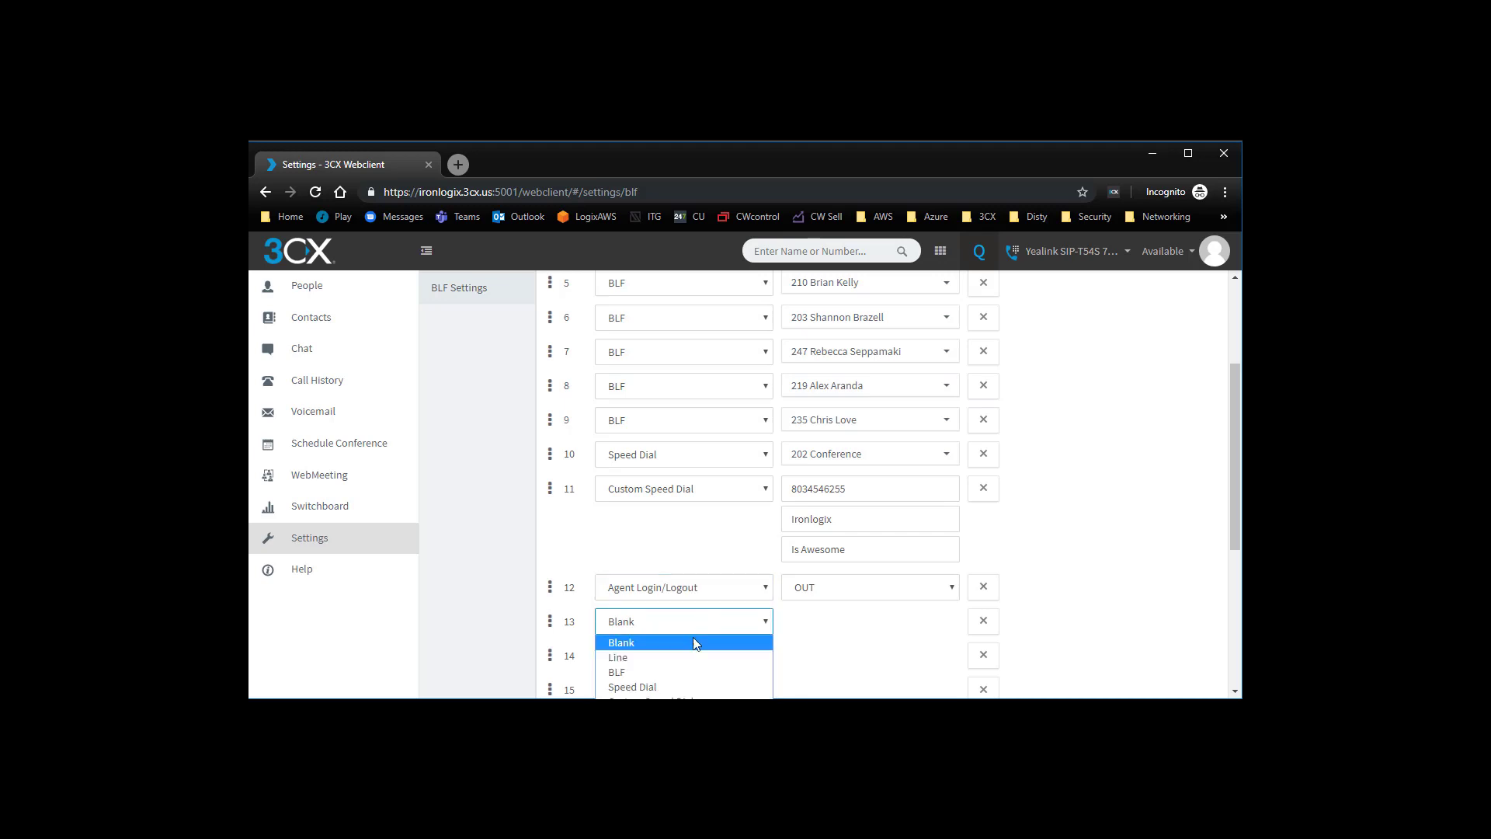
click(701, 731)
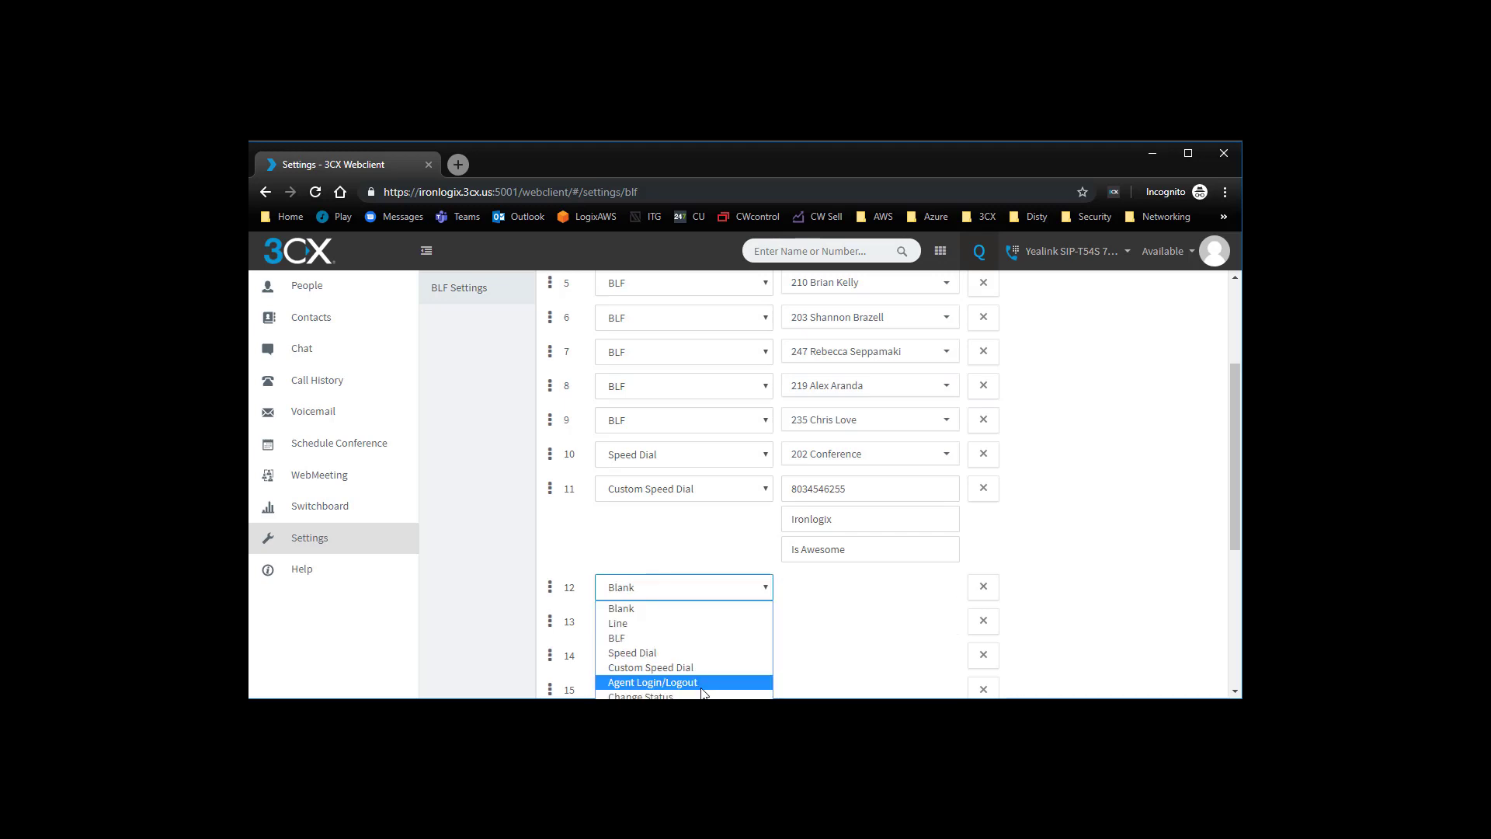
click(703, 684)
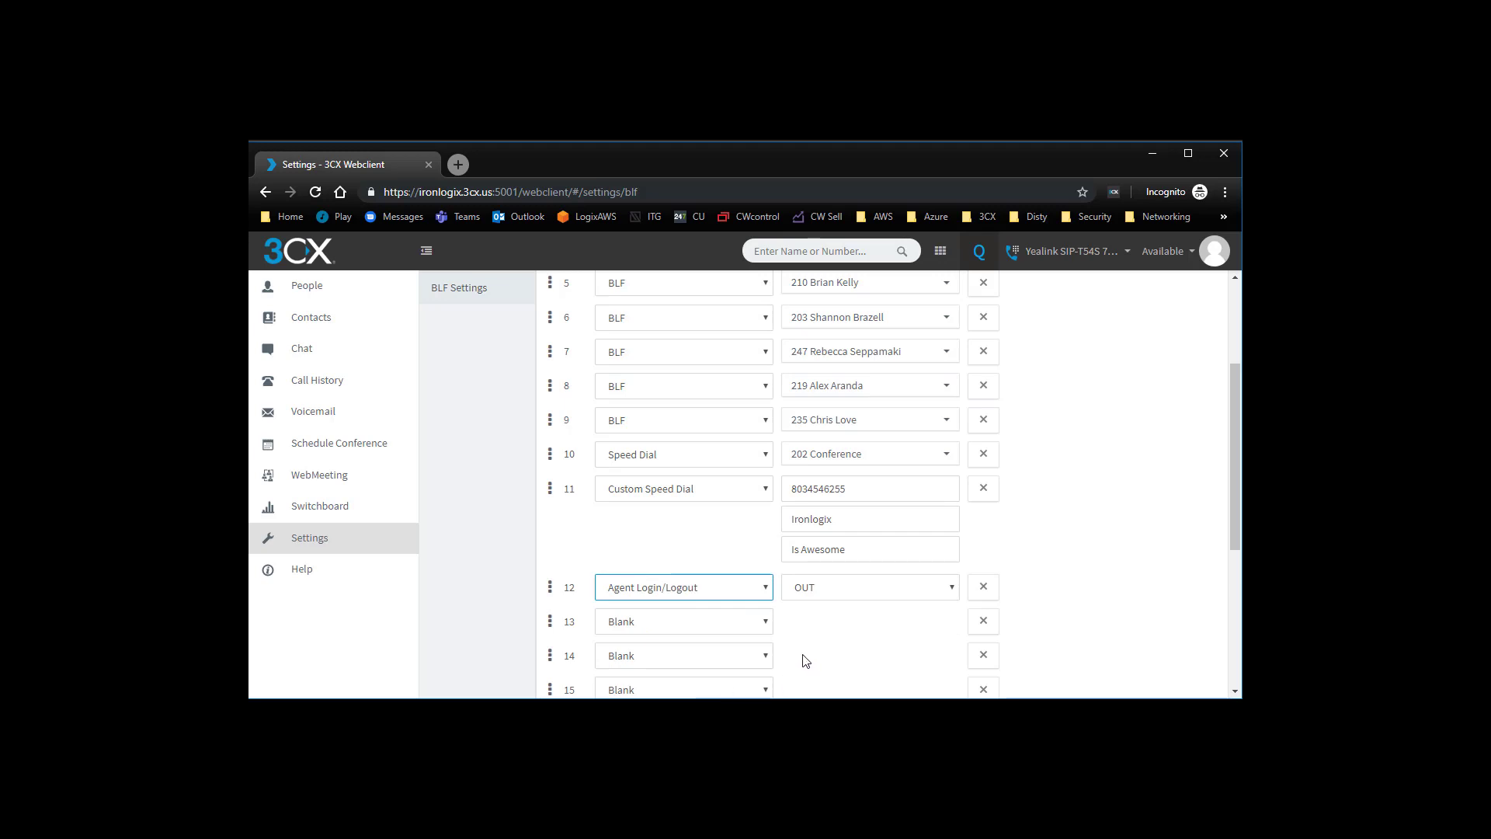
click(757, 631)
click(721, 635)
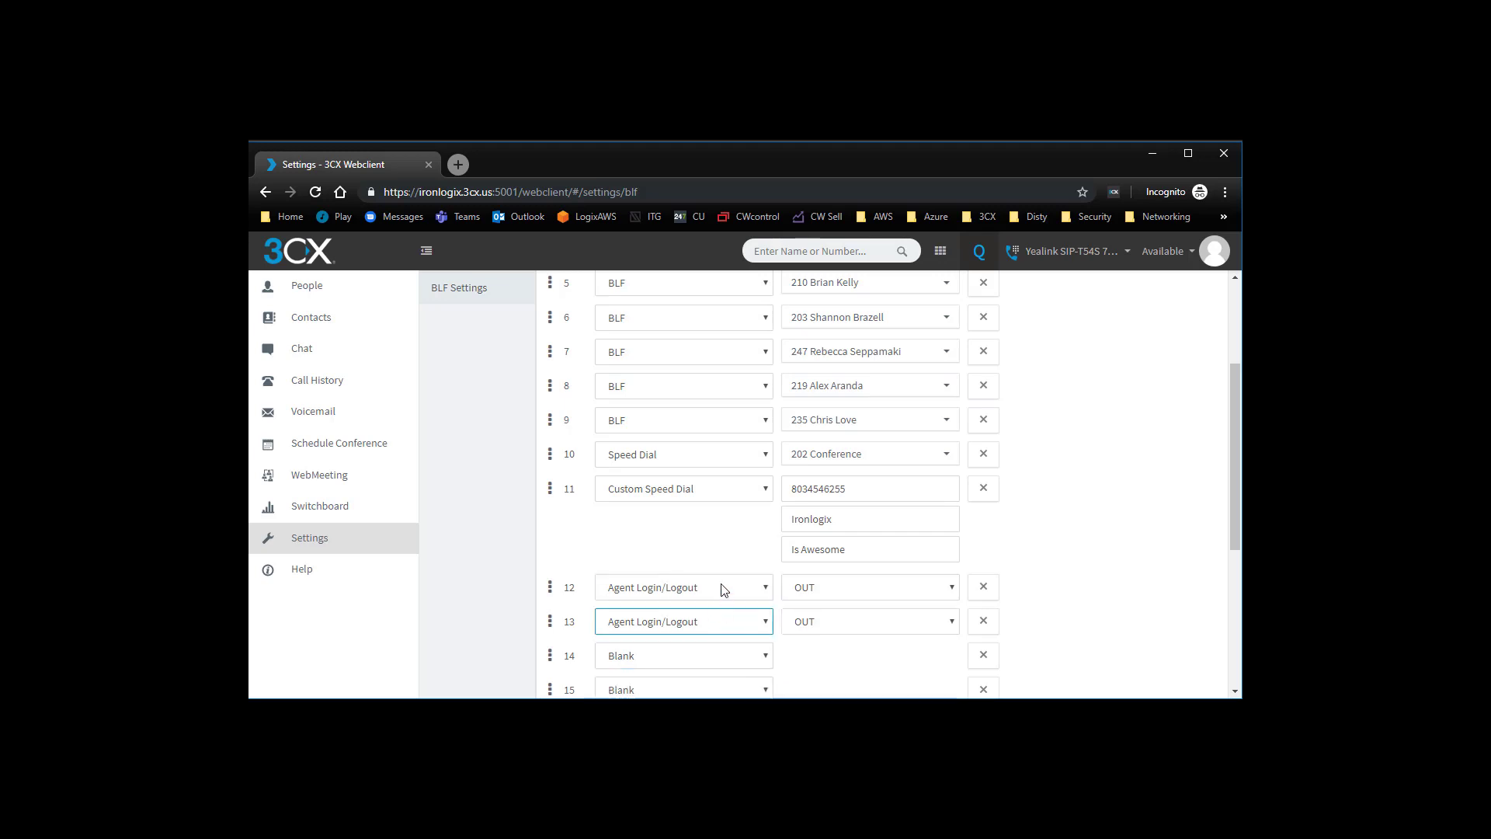
click(842, 591)
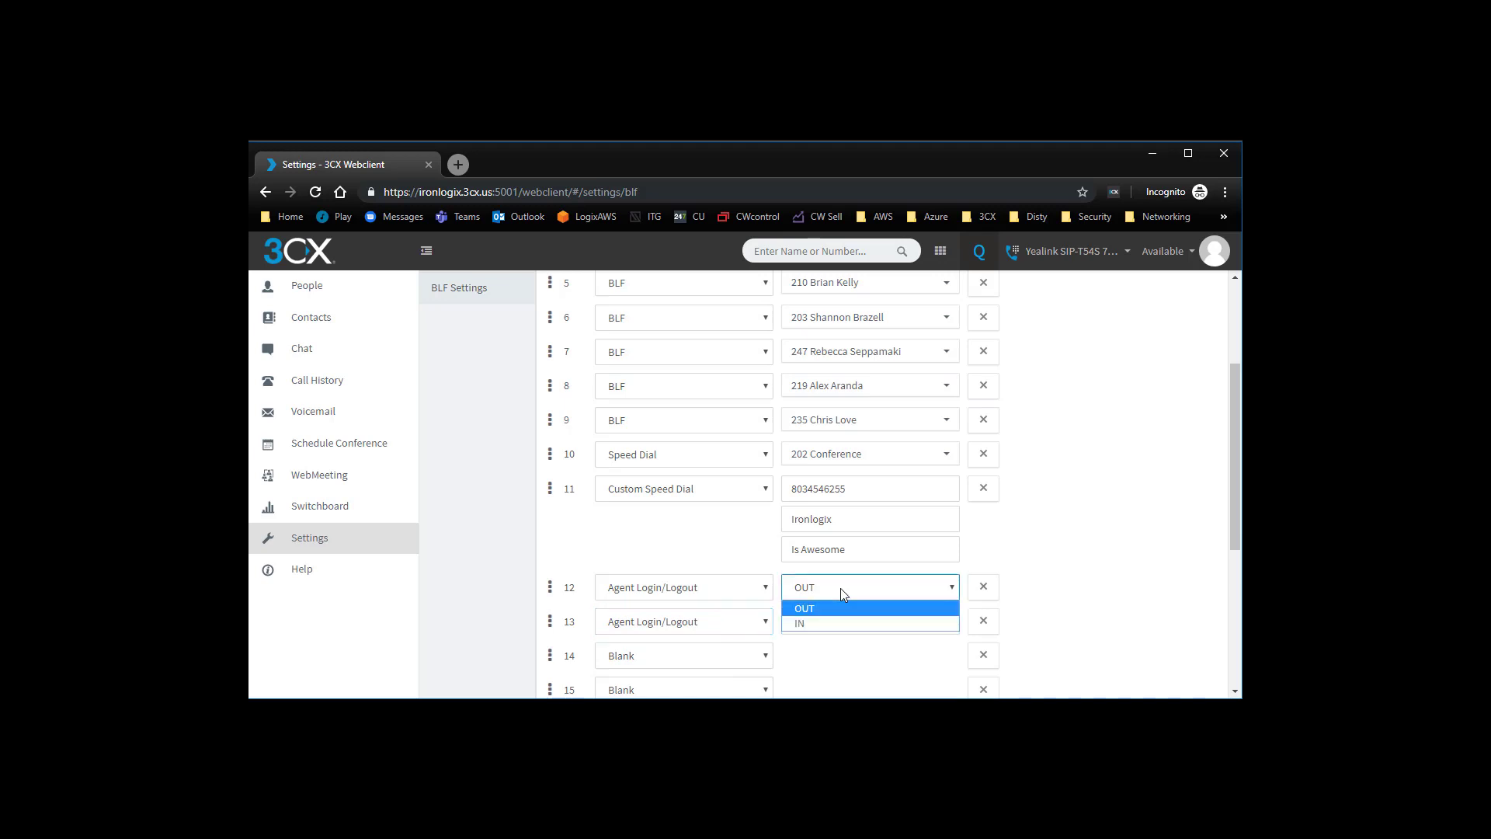
click(824, 624)
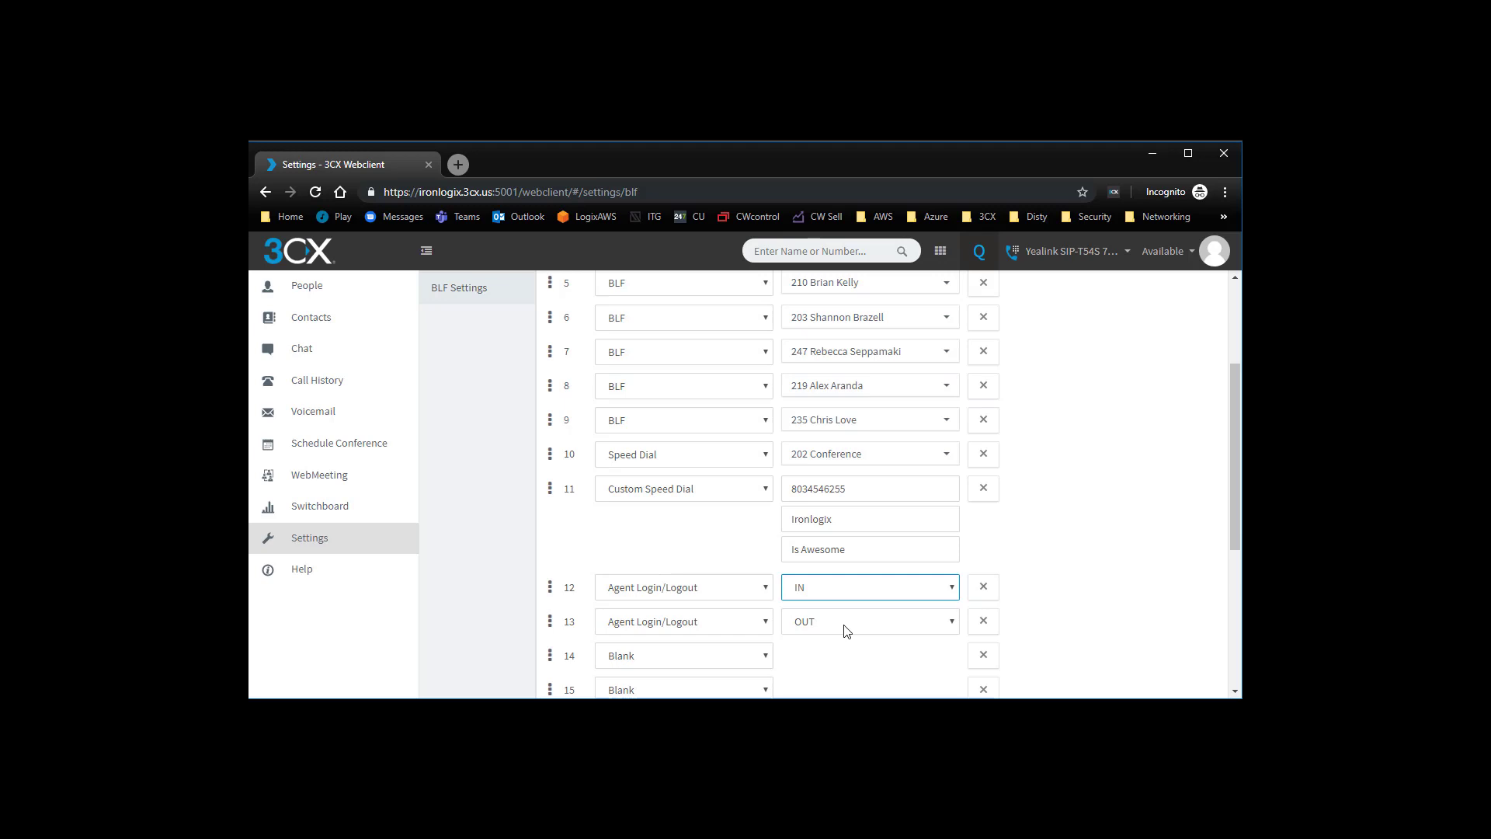
- Configure keys 12, 13 and 14 as Change Status keys
click(743, 598)
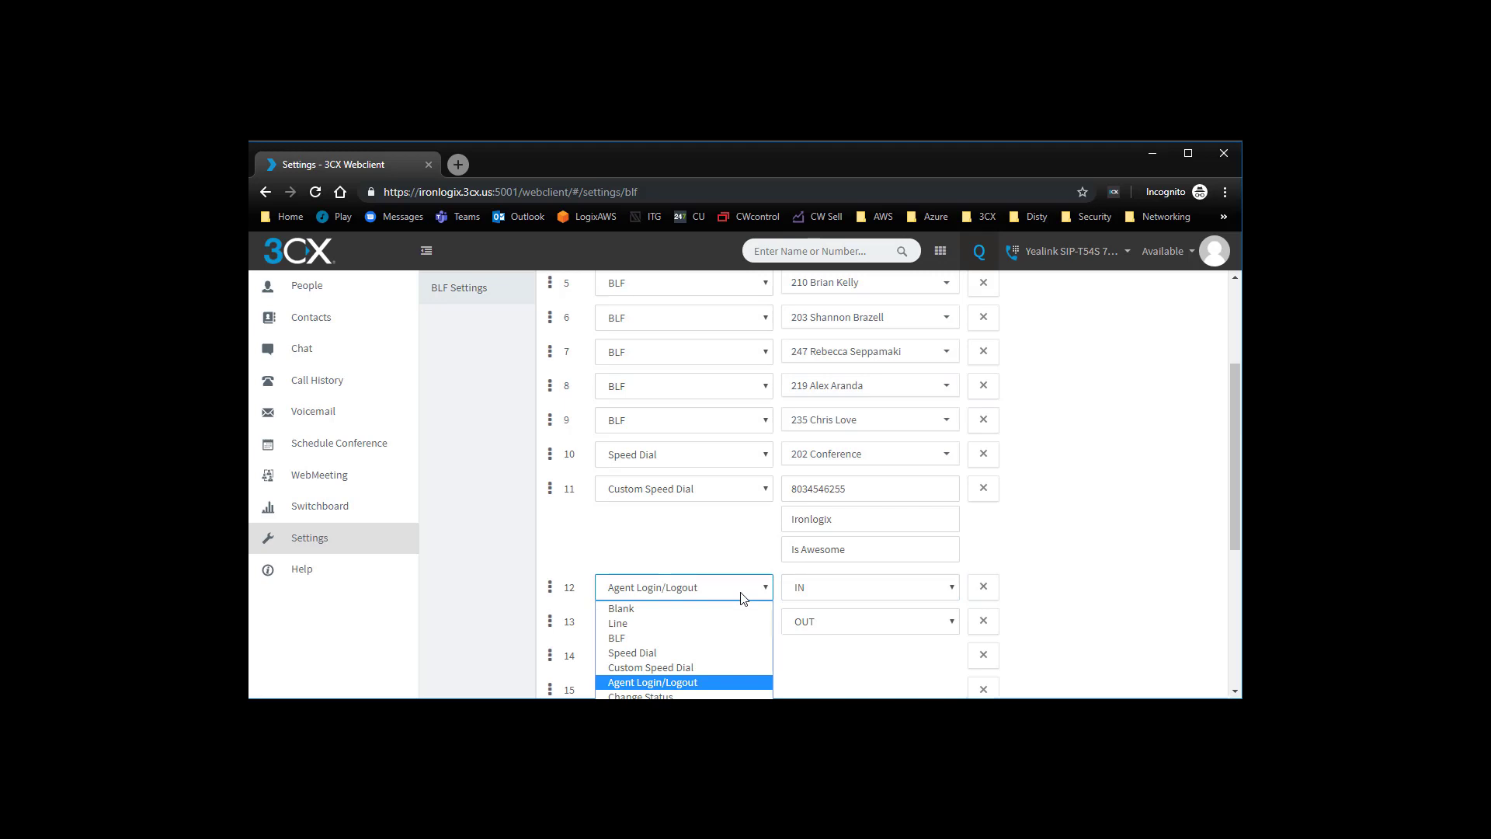
click(672, 696)
click(677, 626)
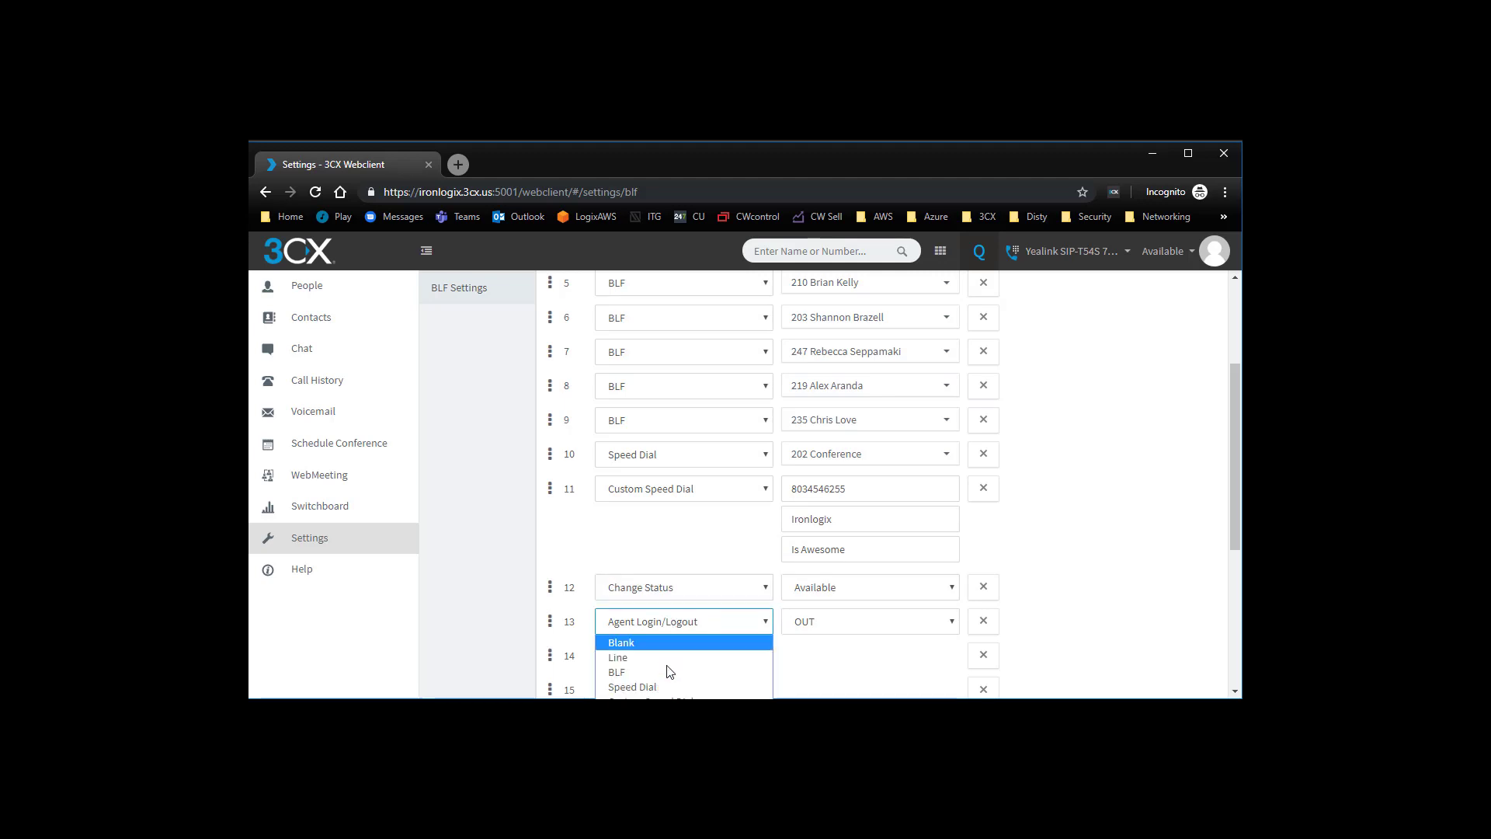
click(670, 746)
click(660, 655)
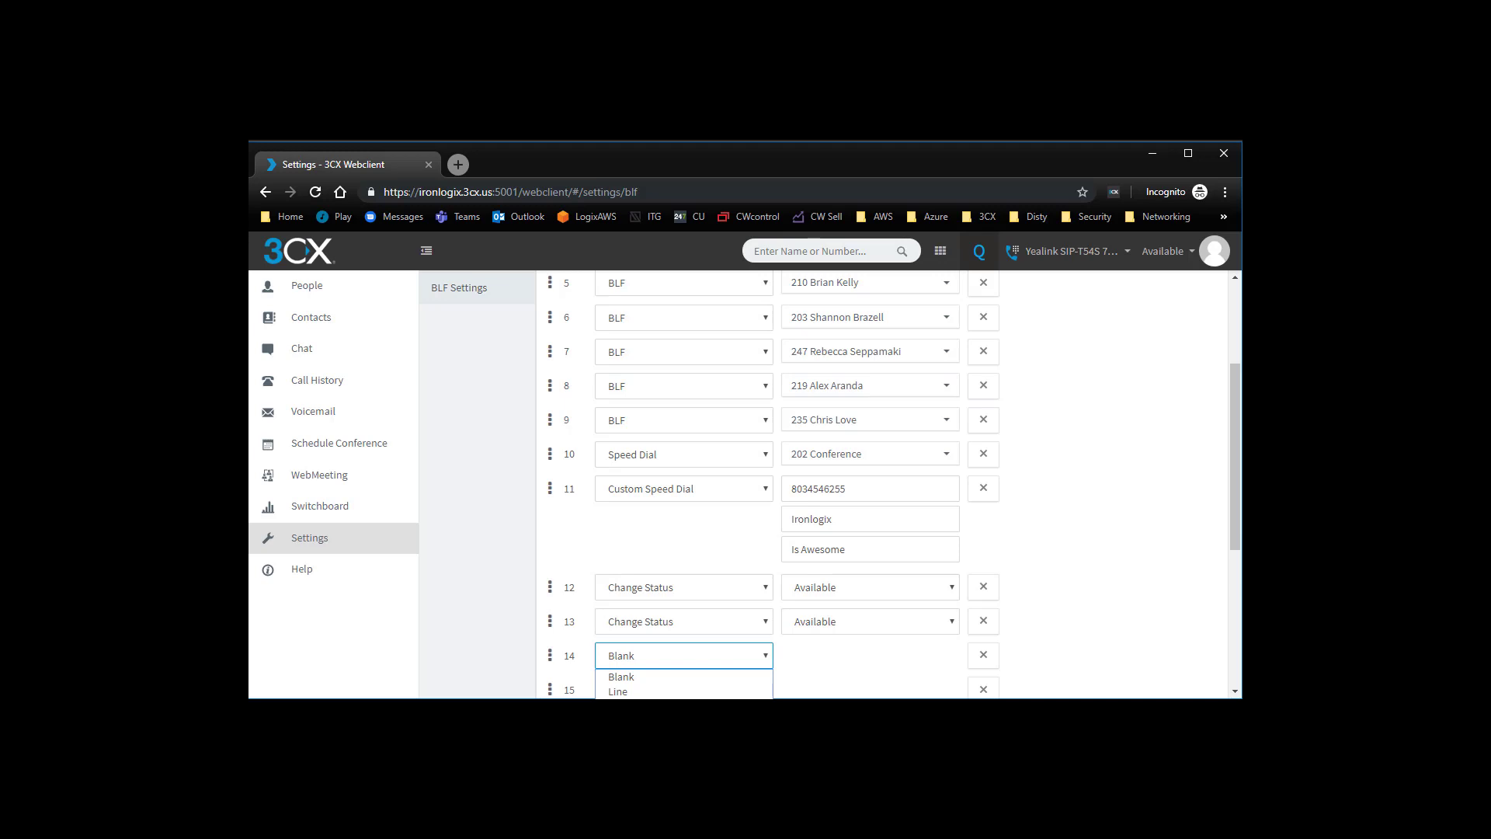
click(660, 780)
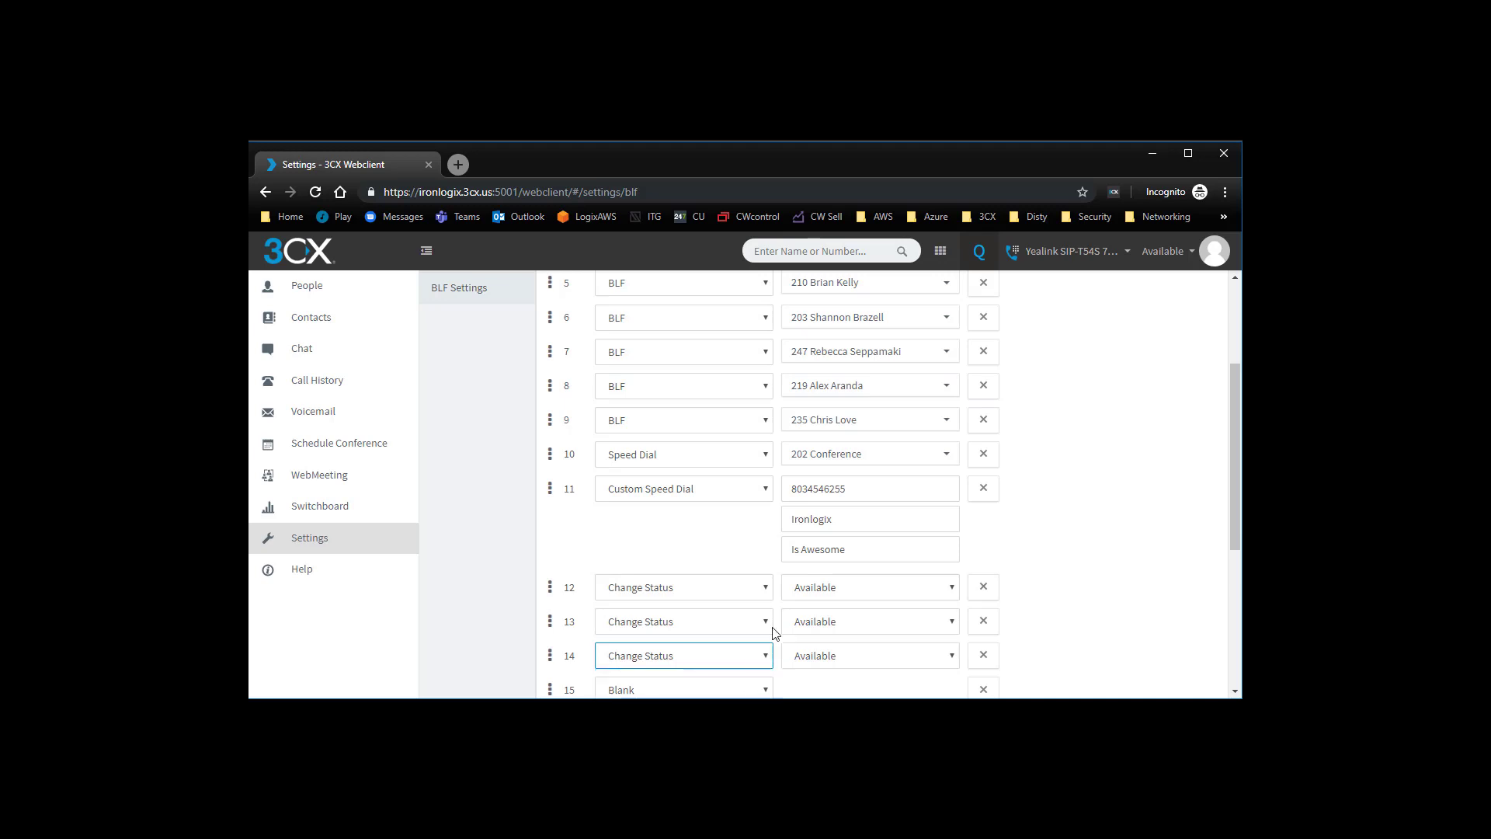
- Set the status for key 13 to Away and the status for key 14 to Lunch
click(827, 621)
click(807, 658)
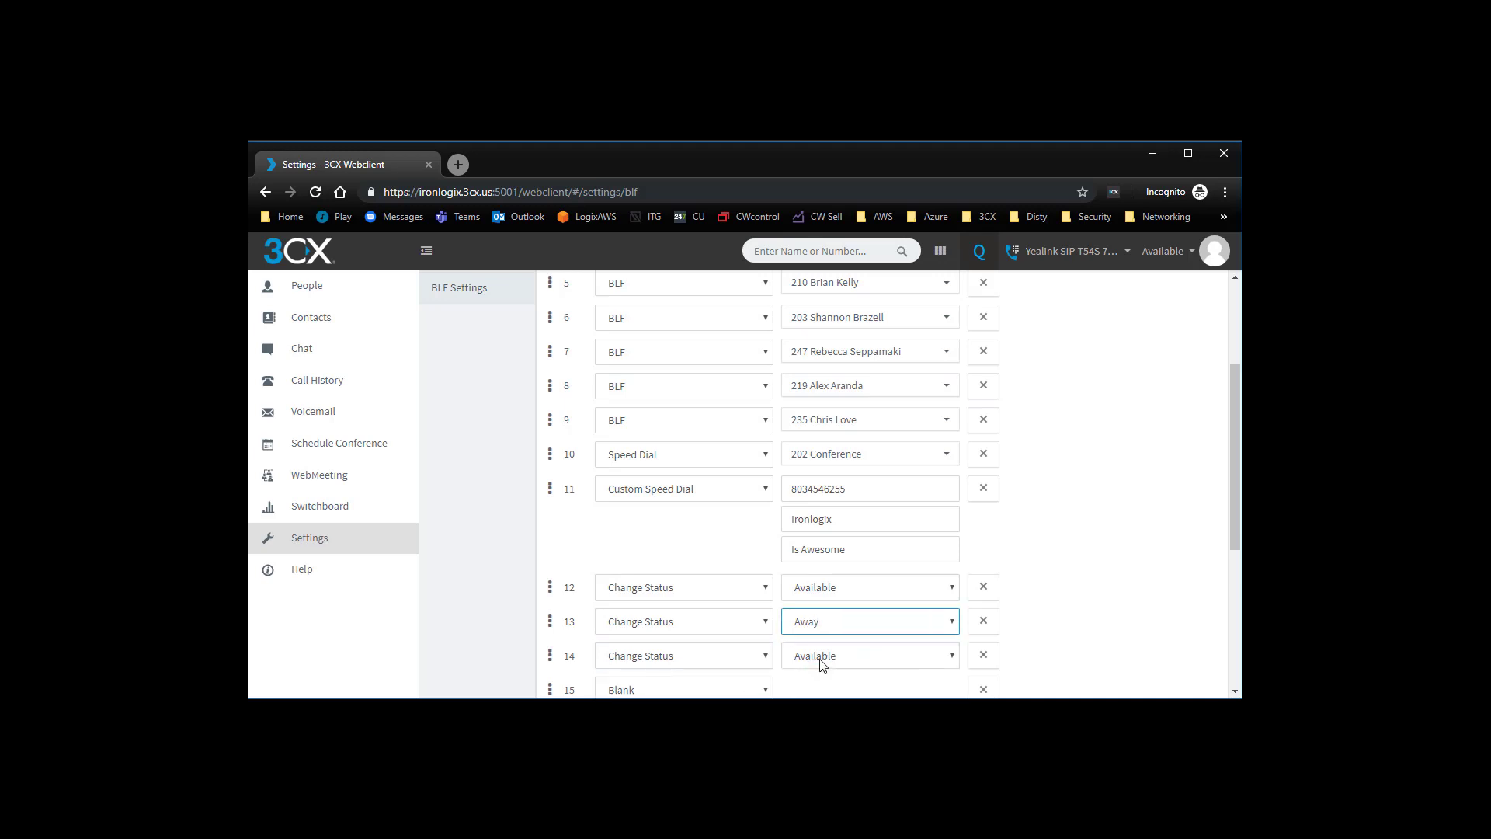
click(822, 656)
click(825, 706)
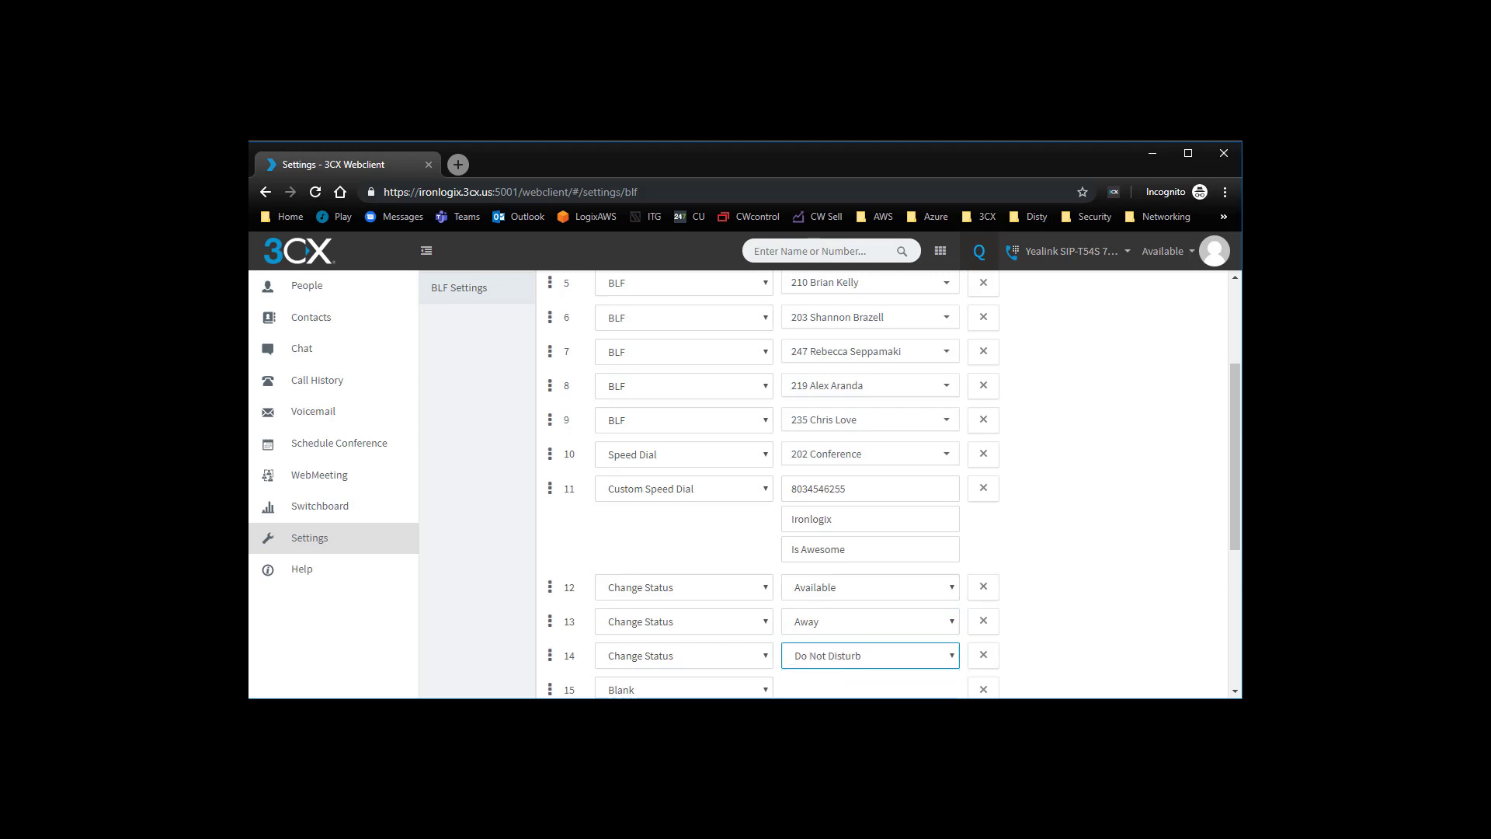
click(810, 662)
click(808, 721)
- Try to reorder the BLF list by moving the key 9 entry up to around position 5
scroll(1189, 446, up, 1)
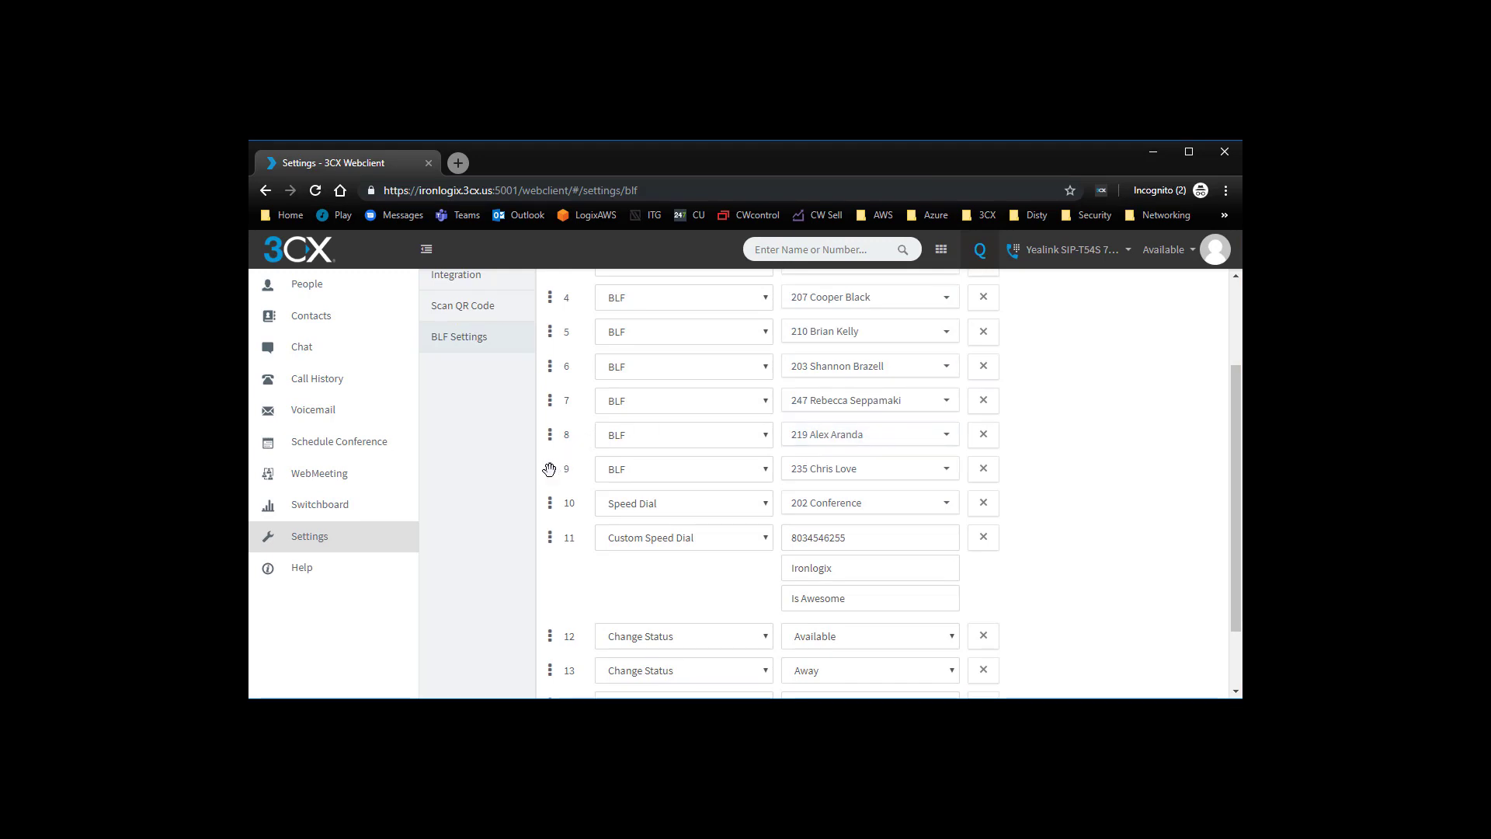
drag(549, 469, 556, 321)
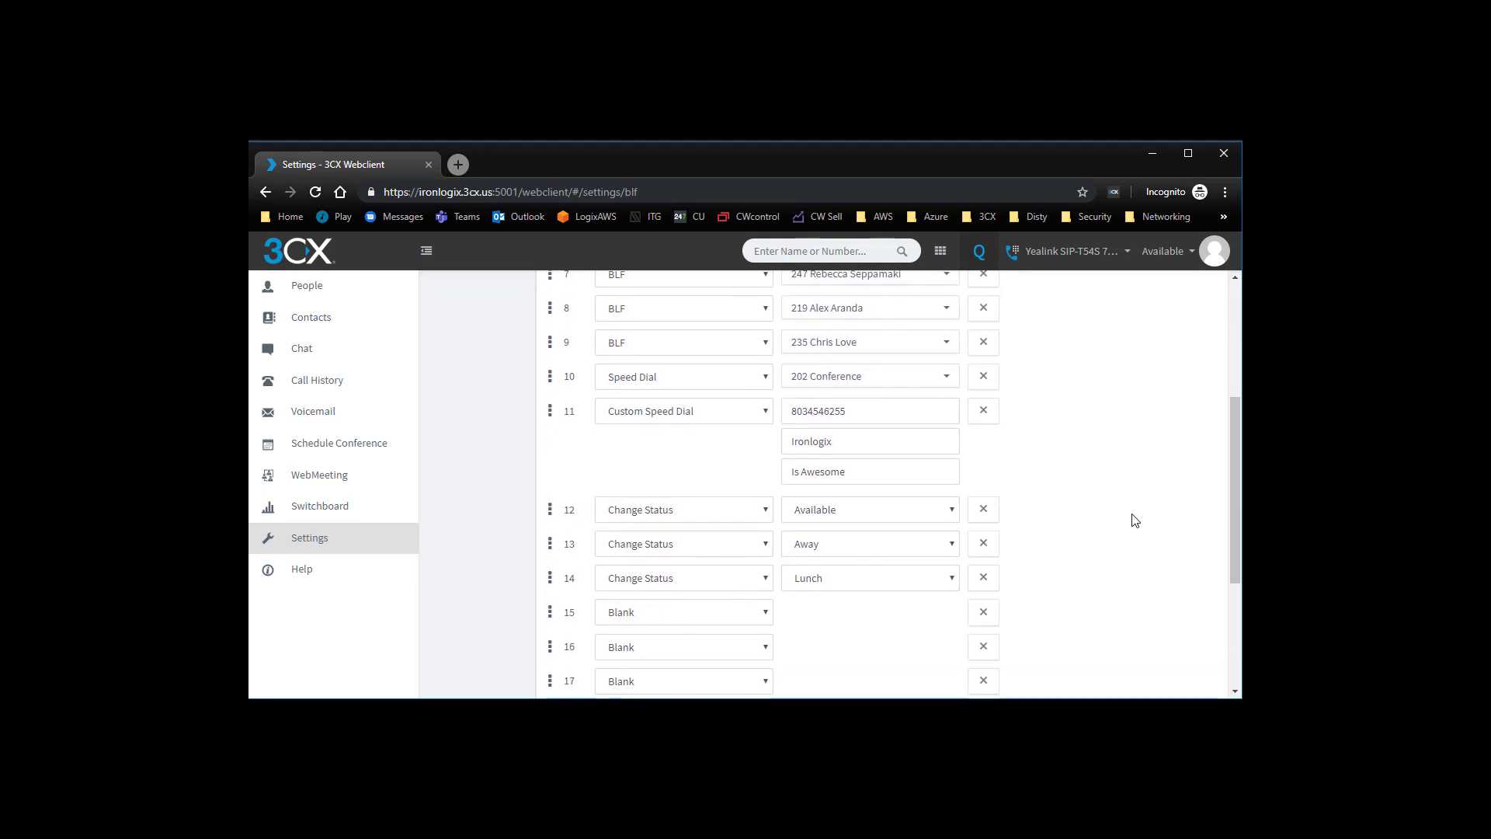
- Remove the blank keys 20, 21 and 22 from the end of the BLF list
scroll(1134, 519, down, 3)
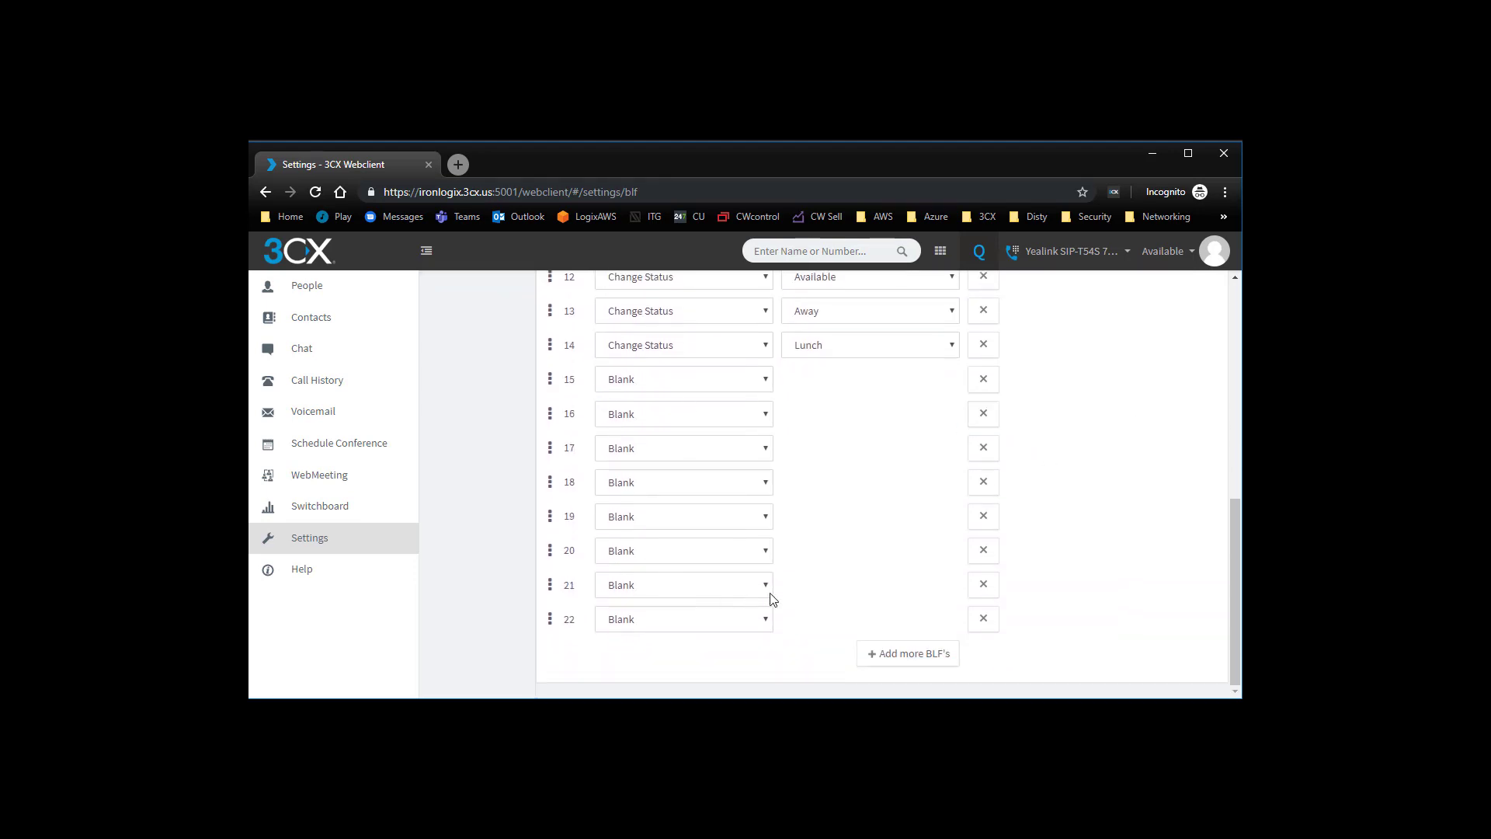
click(984, 618)
click(984, 584)
click(983, 550)
scroll(1094, 597, up, 5)
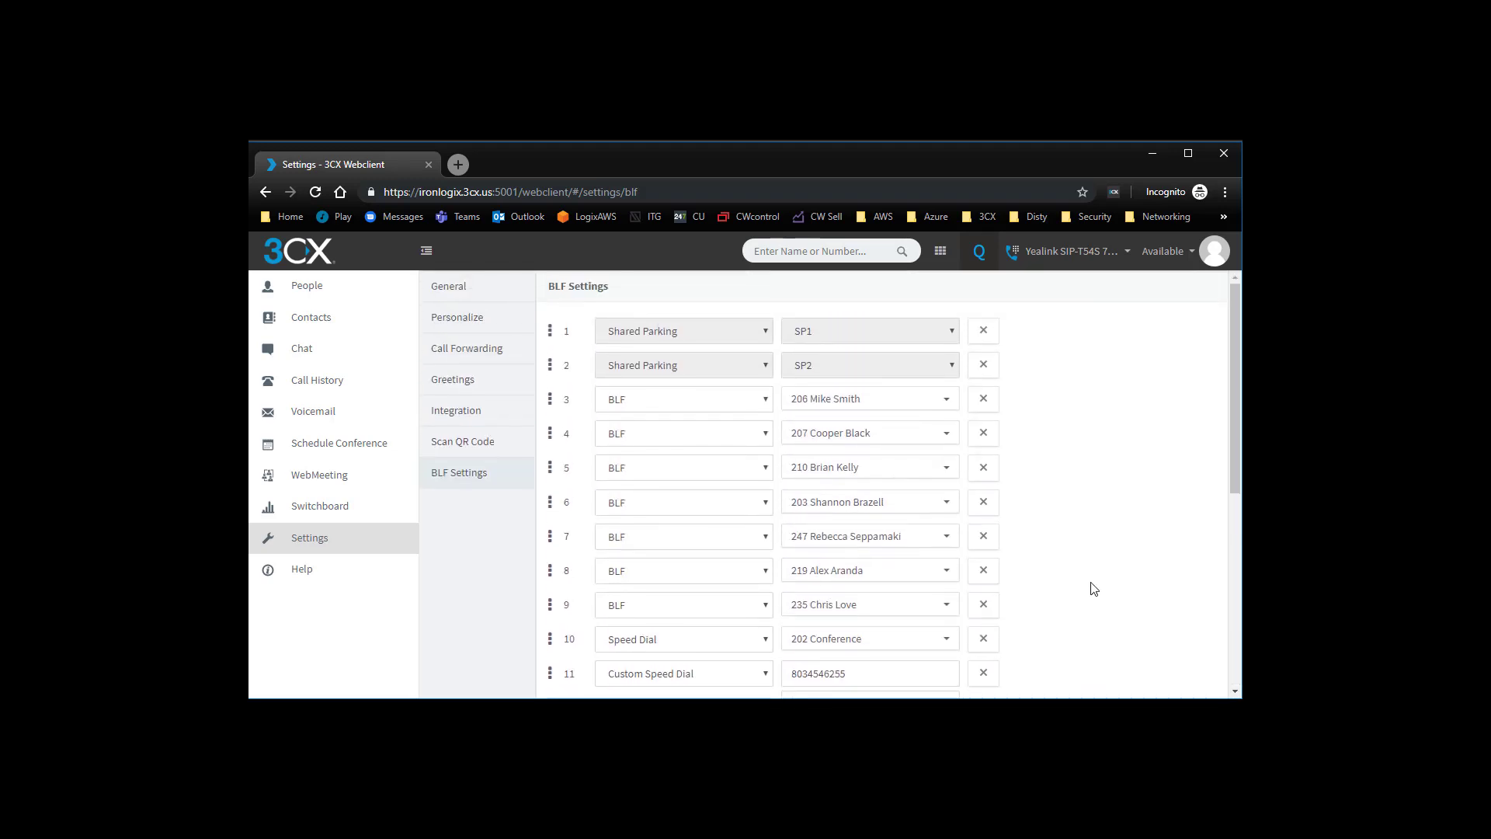
scroll(1094, 589, down, 5)
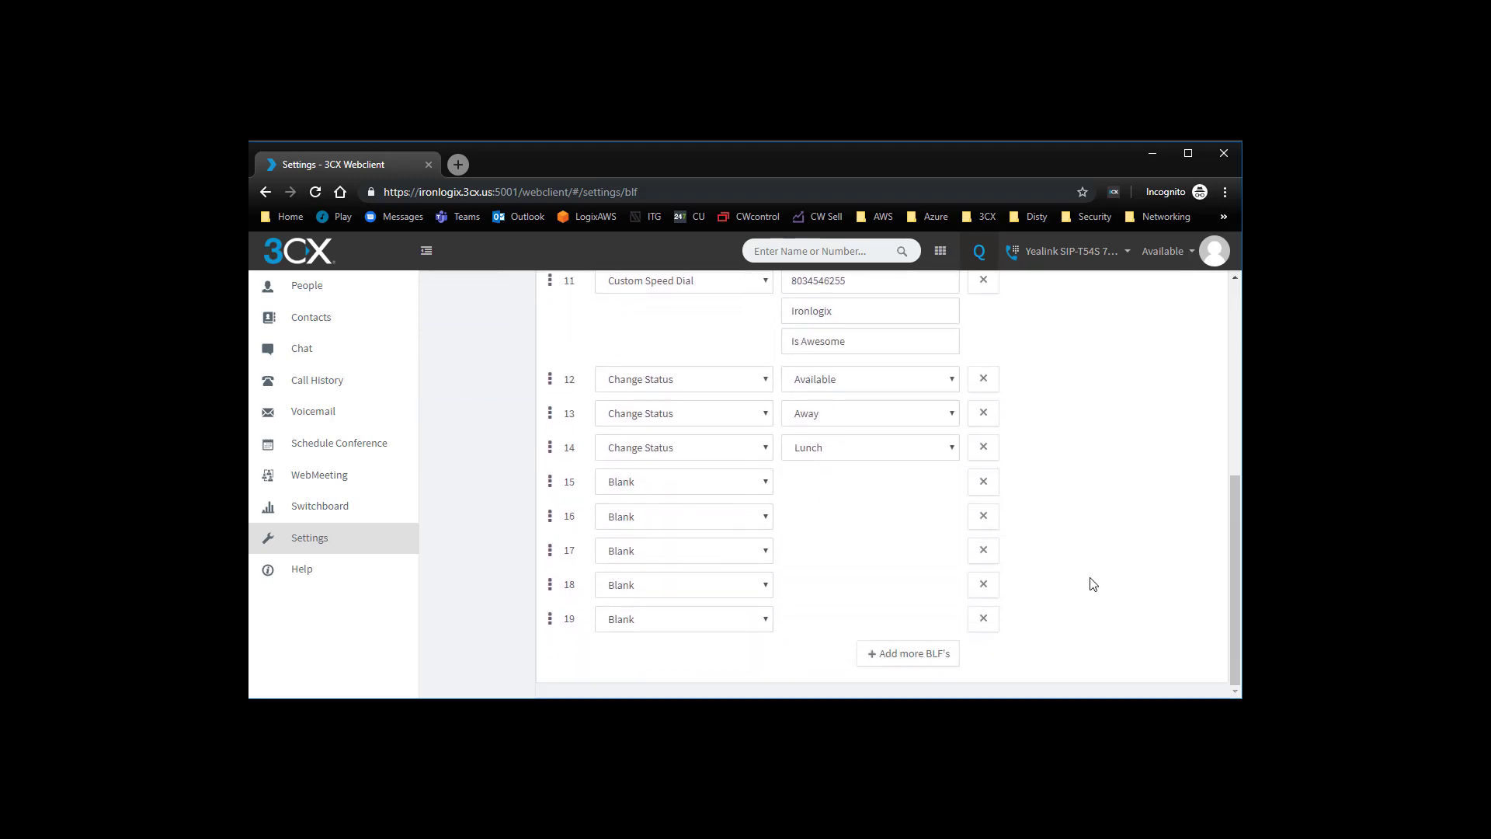